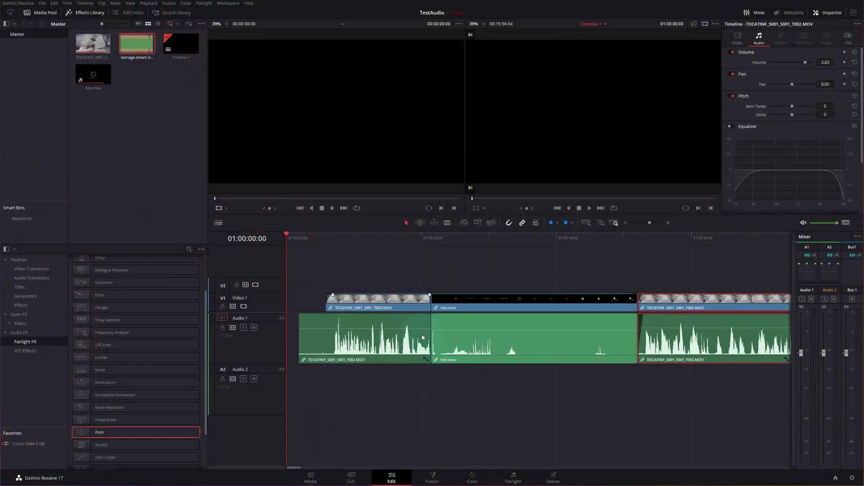
Inspect the intro clip, title.mov and the last TDCATINF clip on the timeline, previewing a frame from each
left_click(314, 240)
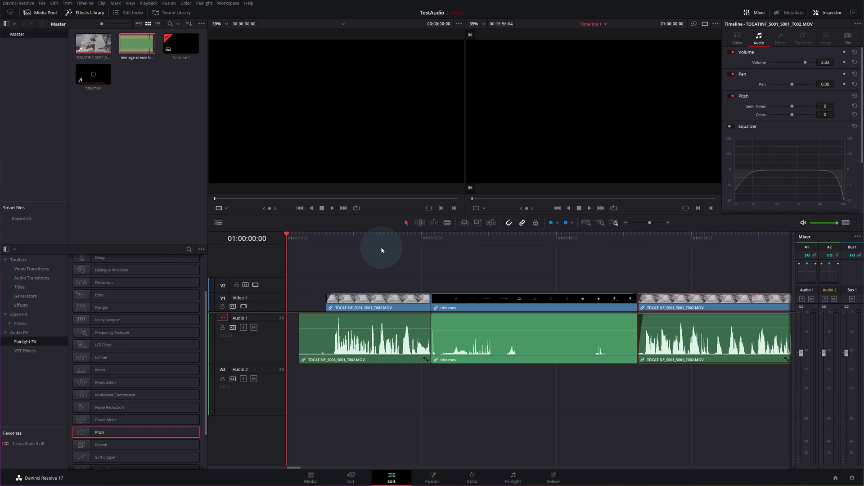
left_click(379, 298)
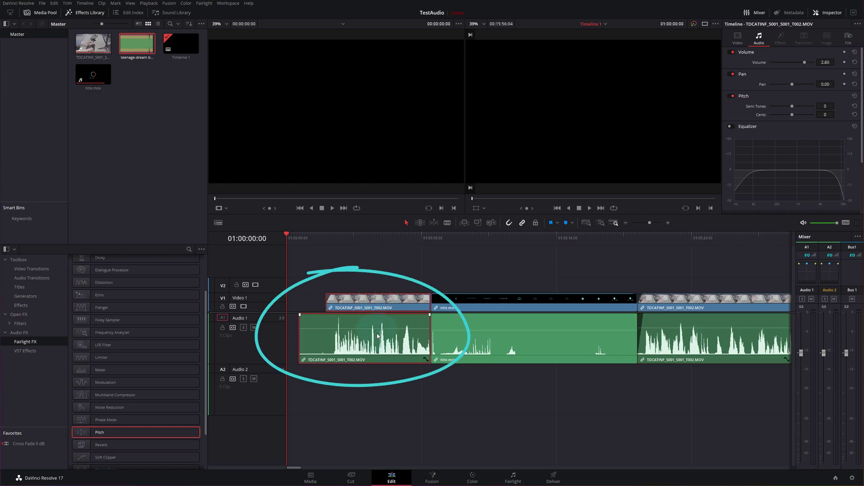
left_click(505, 301)
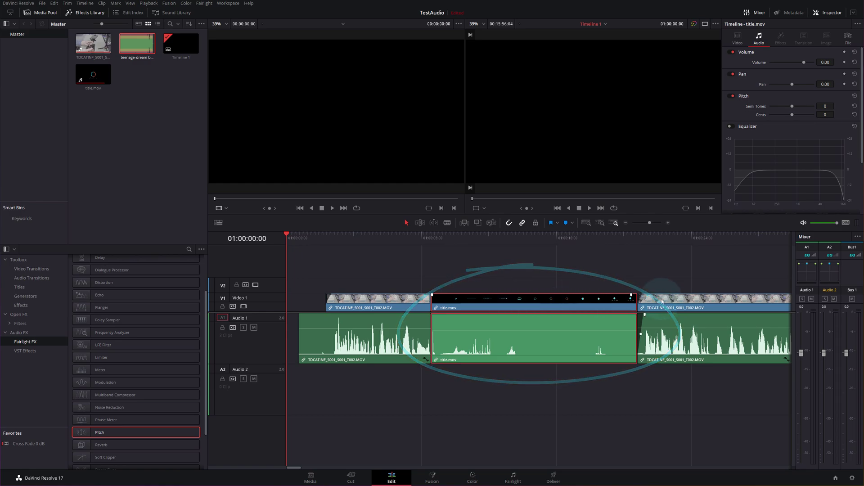
left_click(679, 300)
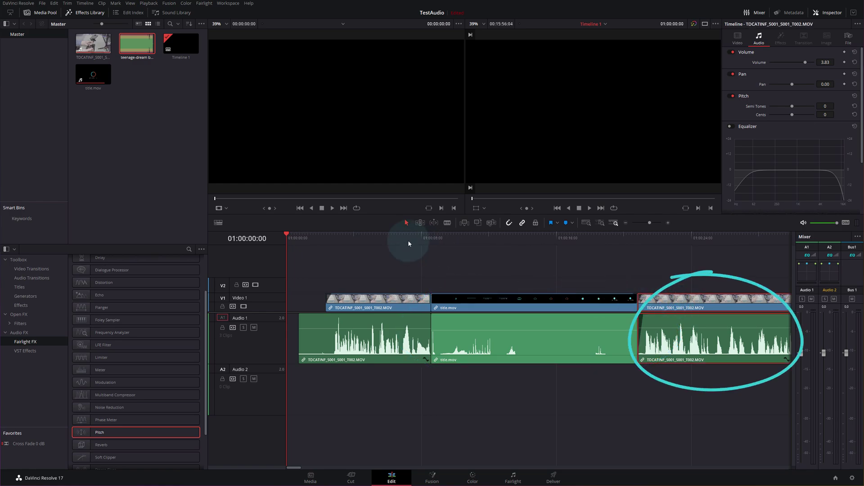
left_click(390, 238)
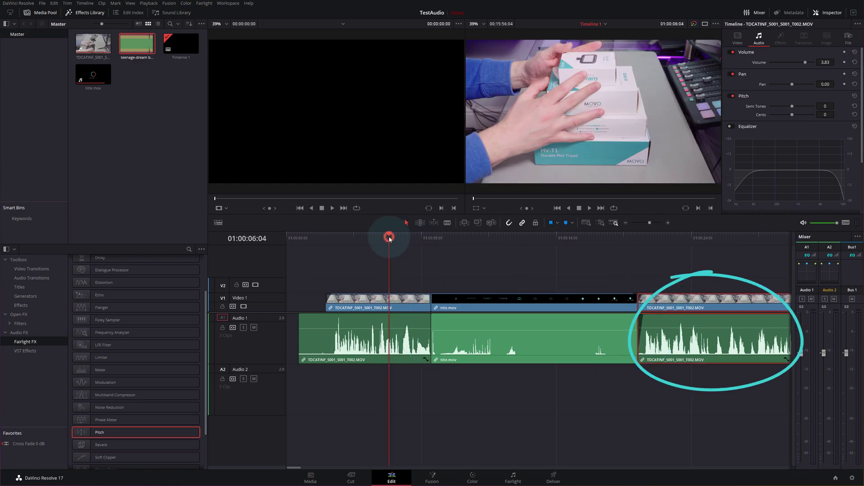
left_click(521, 236)
left_click(704, 238)
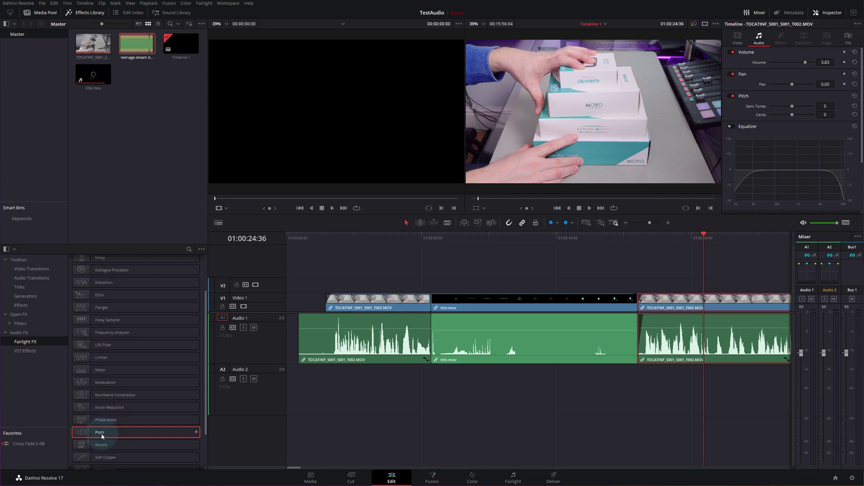
Apply the Fairlight Pitch effect to the first TDCATINF clip's audio and set its Semitones to 5
left_click_drag(101, 434, 372, 321)
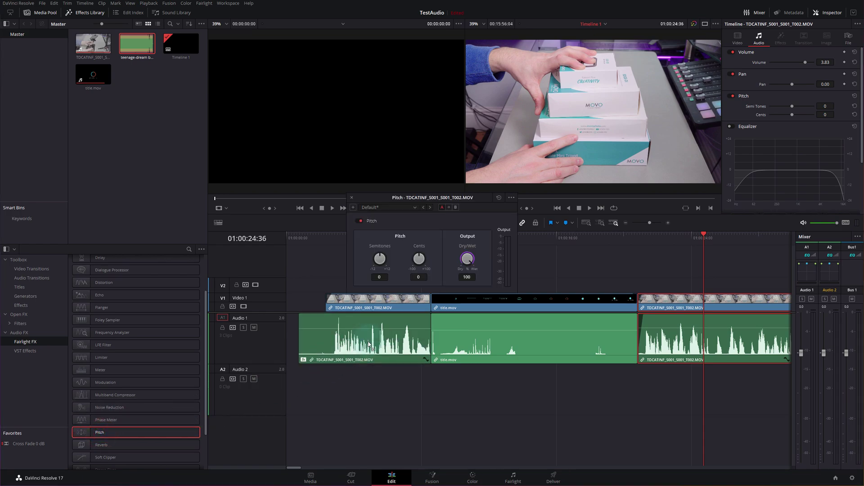
left_click_drag(380, 259, 391, 260)
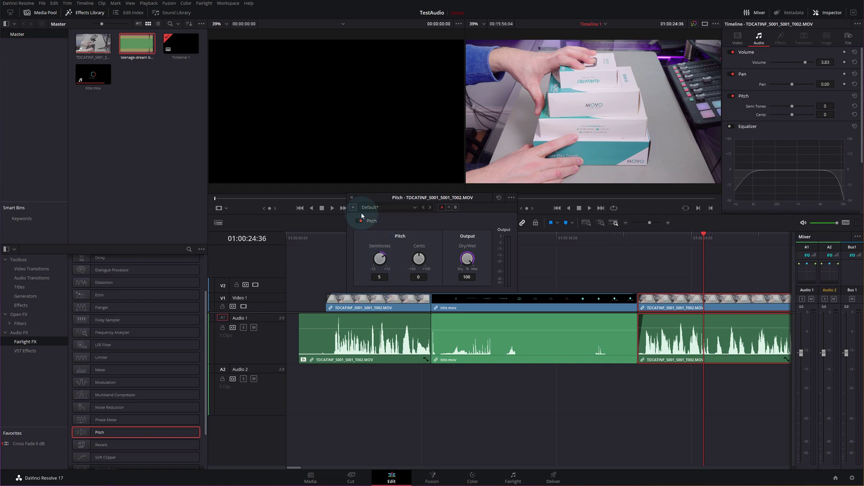
left_click(351, 197)
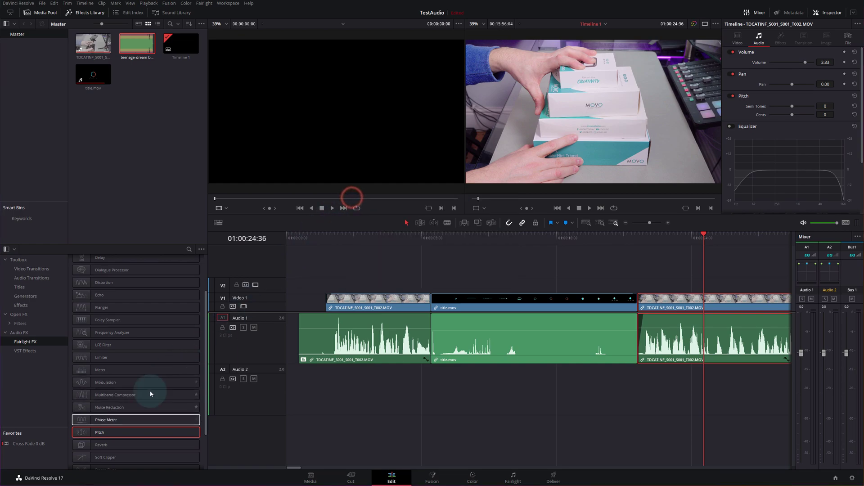
Apply the Pitch effect to the audio of the TDCATINF clip after title.mov and set its Semitones to 5
left_click_drag(106, 435, 686, 350)
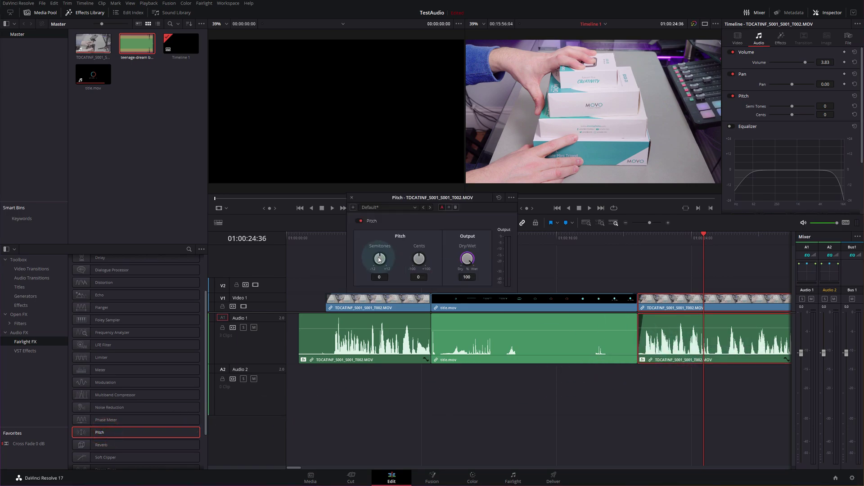
left_click_drag(381, 262, 386, 259)
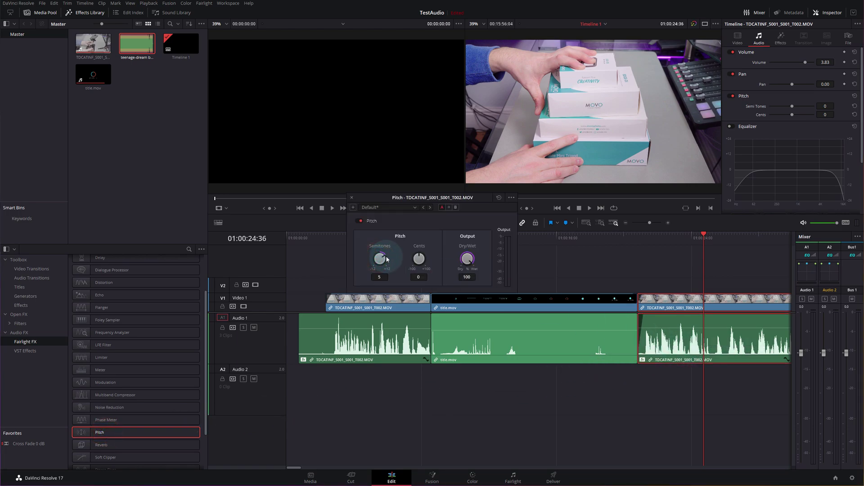
left_click(352, 198)
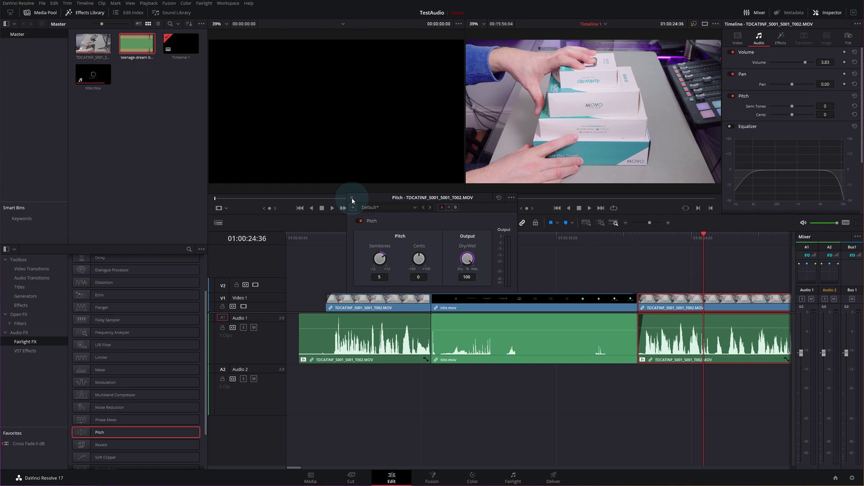
left_click(352, 198)
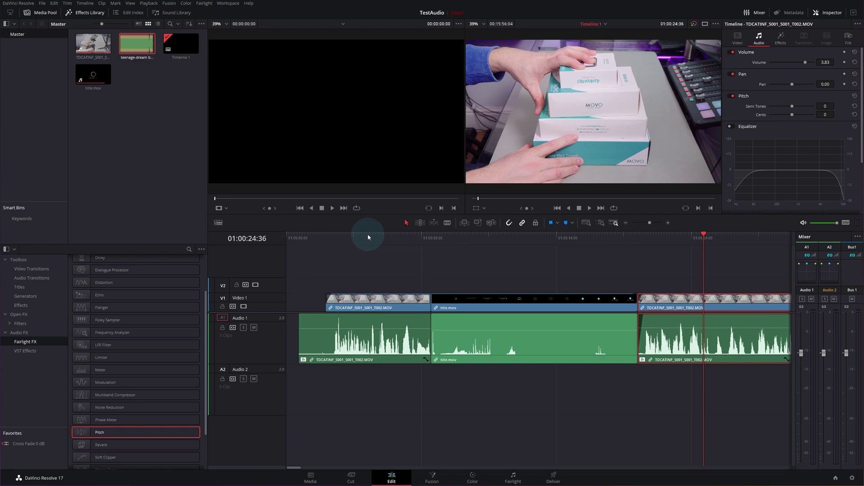
Play back part of the first TDCATINF clip to hear its pitch-shifted voice
left_click(349, 236)
key("space")
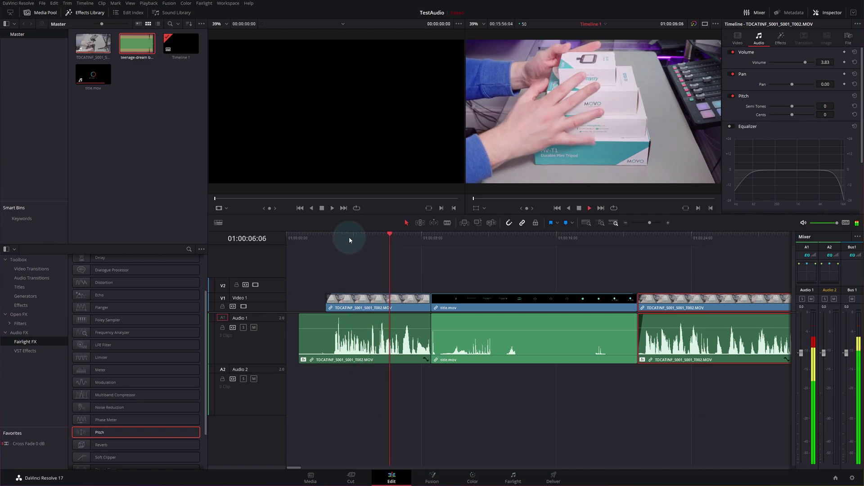
key("space")
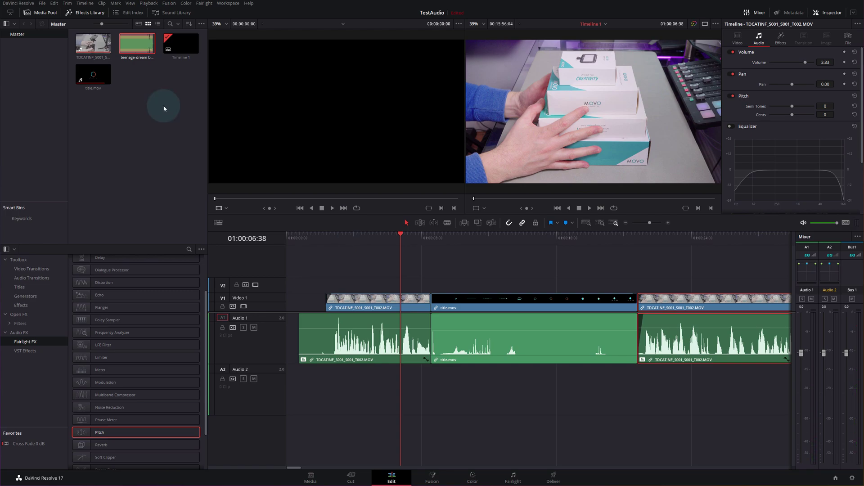
Place the teenage-dream music file on the Audio 2 track at the timeline start and play from the beginning
left_click_drag(139, 43, 289, 397)
left_click(301, 238)
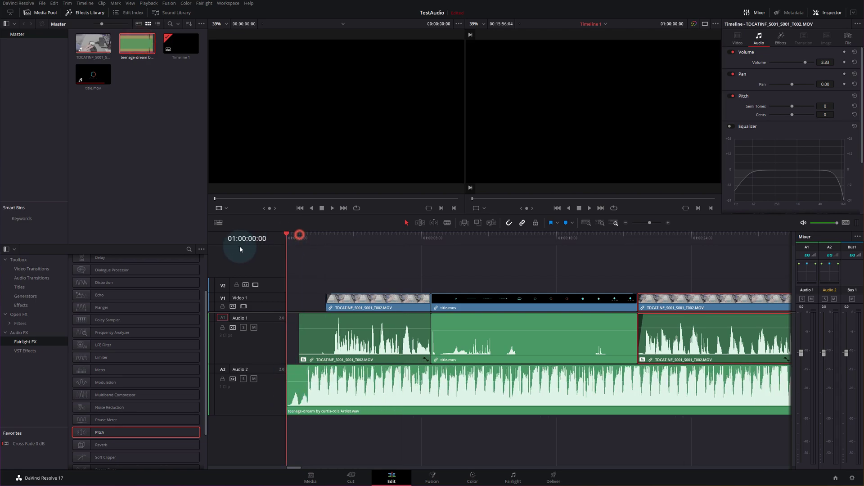
key("space")
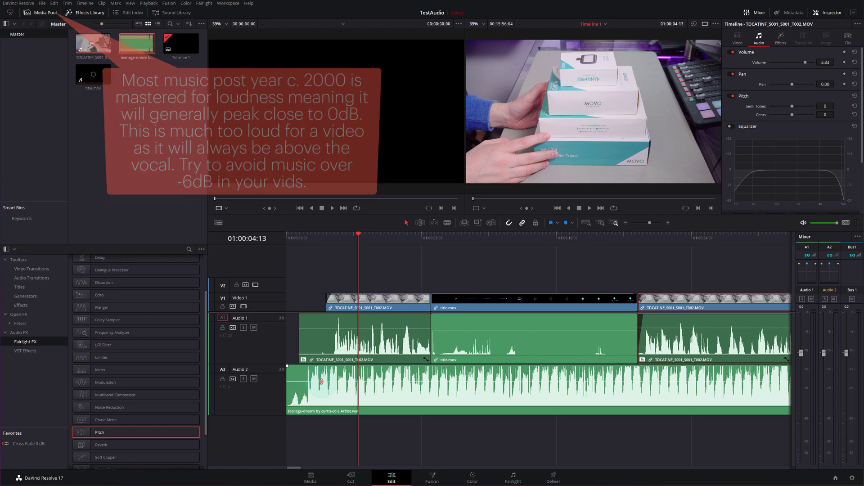
Lower the overall volume of the teenage-dream music clip on Audio 2 using its volume line
left_click_drag(320, 382, 323, 383)
left_click_drag(288, 341, 275, 328)
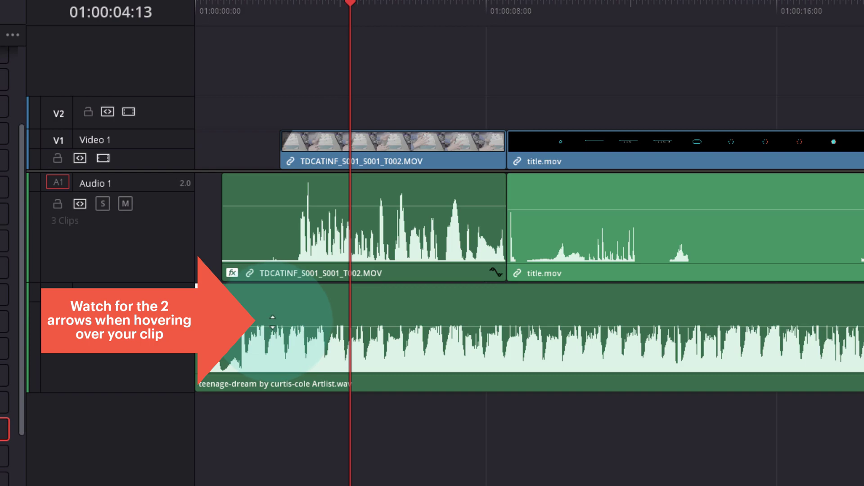
left_click_drag(276, 326, 276, 327)
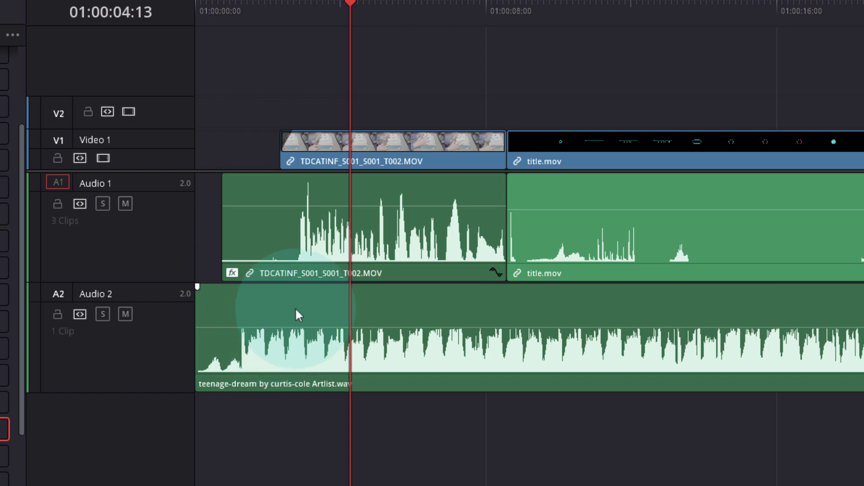
Split the music clip on Audio 2 at 01:00:02:36, just before the speech starts in the first clip
left_click(417, 201)
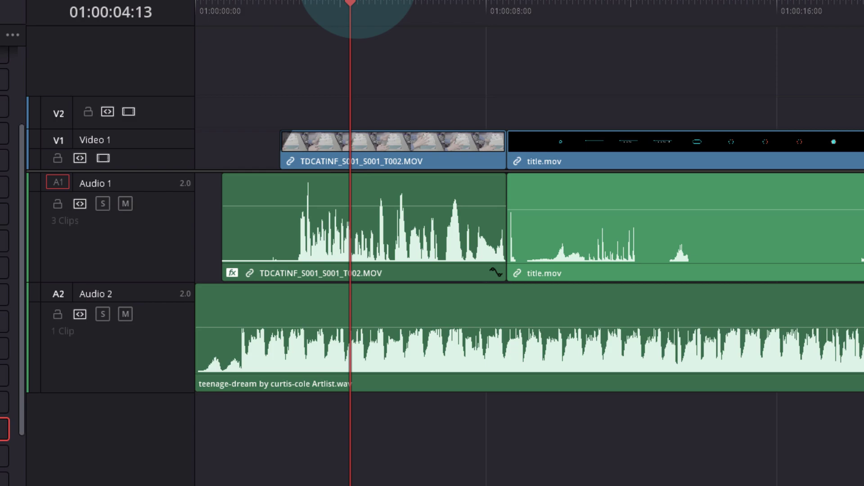
left_click_drag(356, 2, 231, 20)
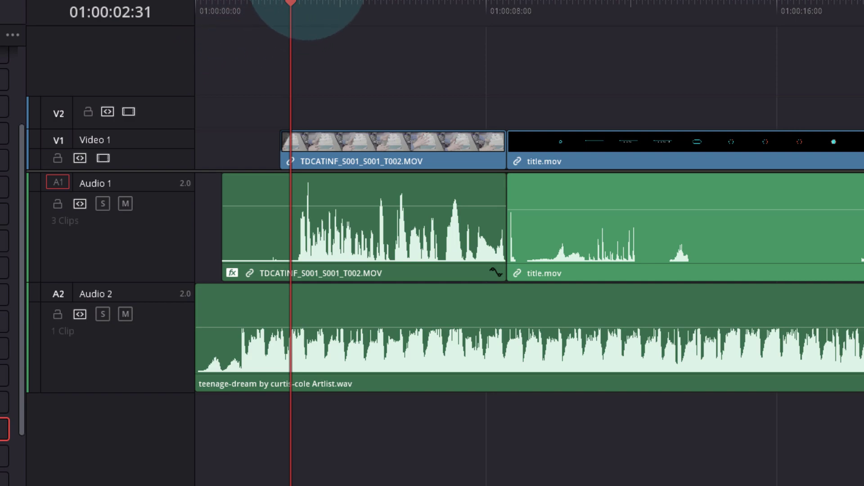
left_click_drag(295, 3, 281, 5)
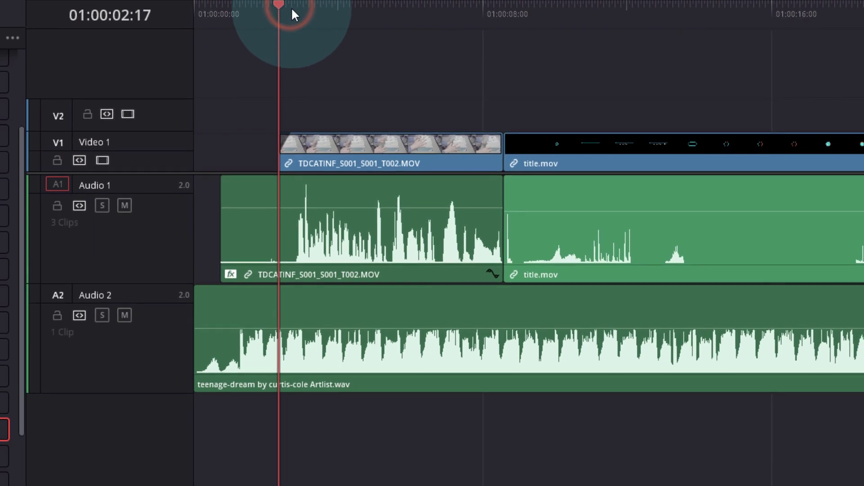
left_click(289, 14)
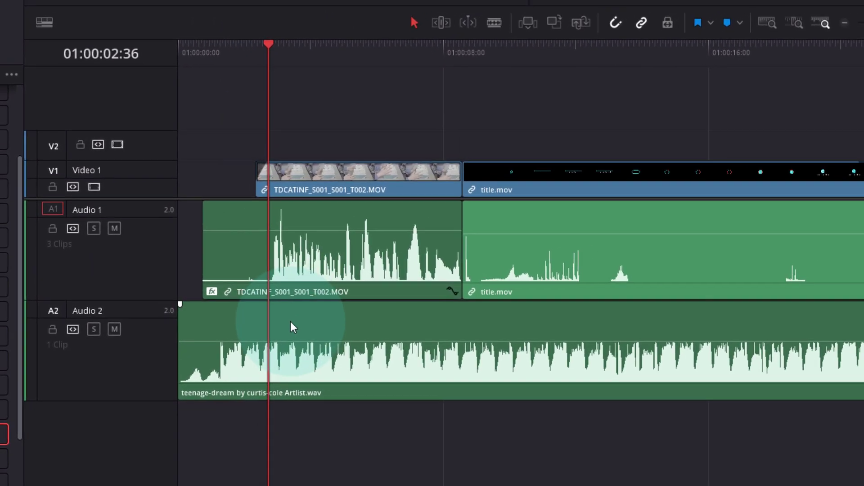
left_click(291, 322)
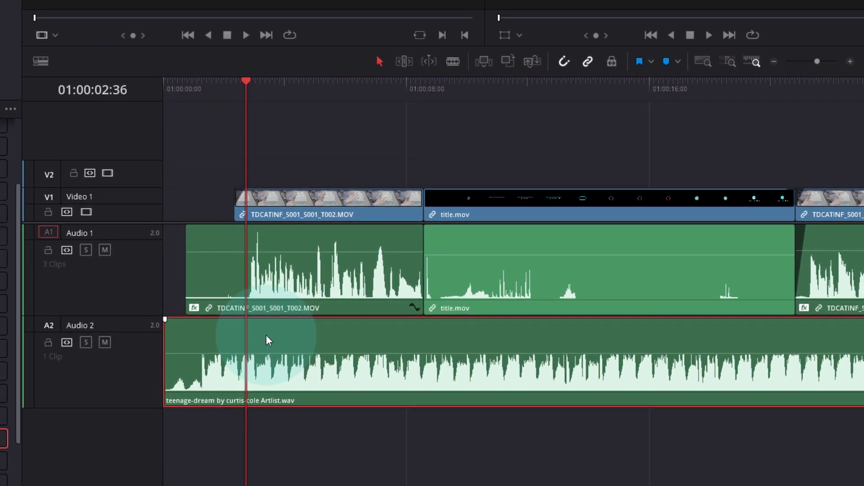
key("ctrl+backslash")
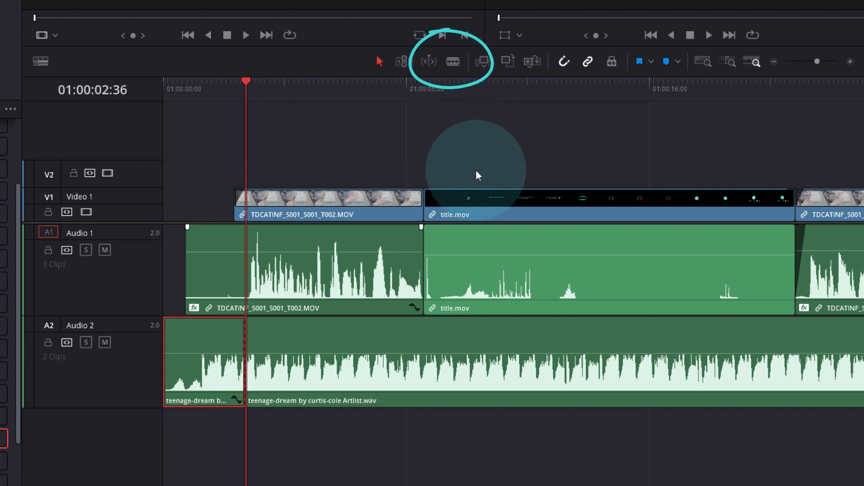
Split the music on Audio 2 again at 01:00:08:29, where the first video clip meets title.mov
key("b")
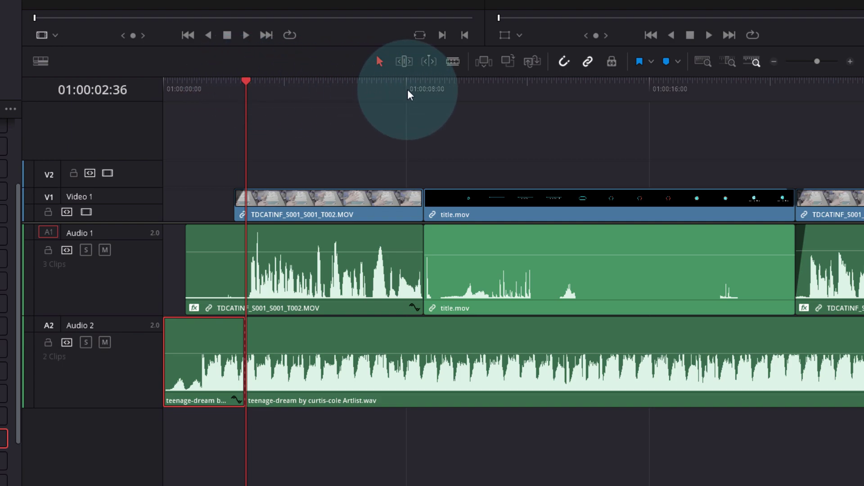
left_click_drag(407, 89, 417, 89)
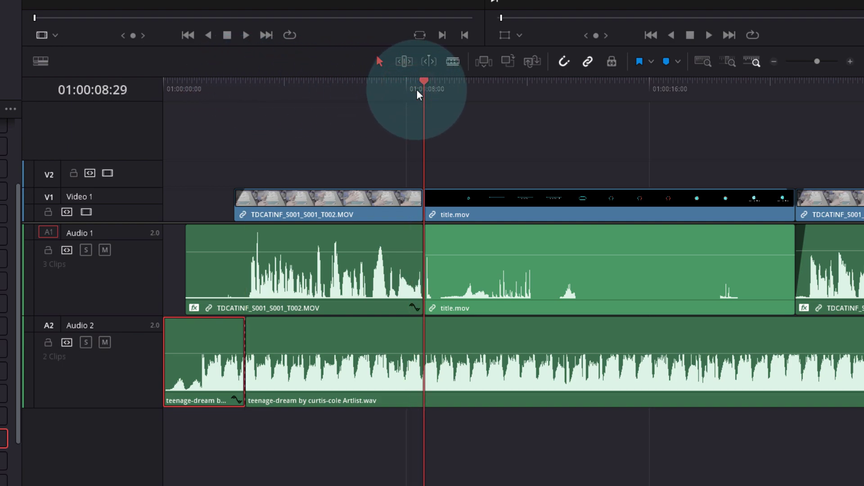
left_click(447, 336)
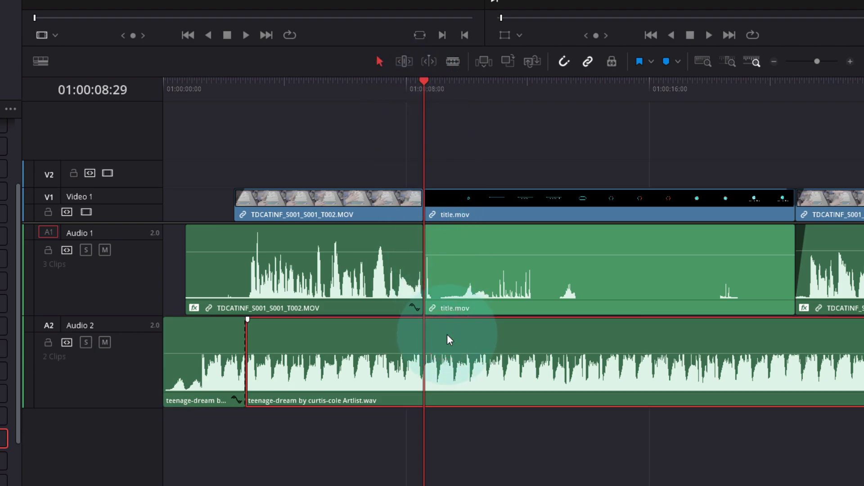
key("ctrl+backslash")
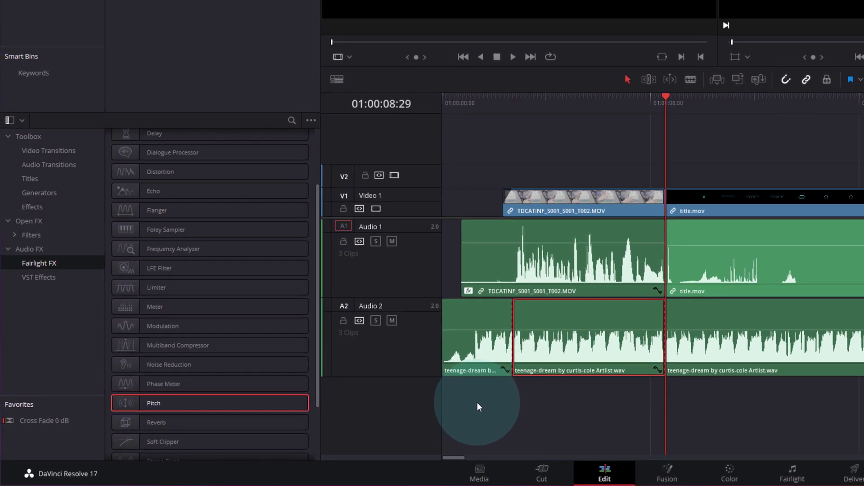
Add the Cross Fade 0 dB audio transition to both cuts in the music on Audio 2
left_click(46, 167)
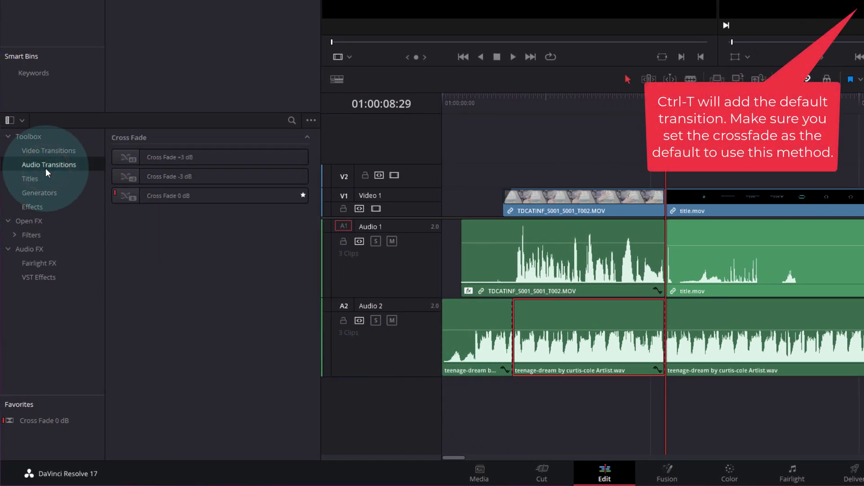
left_click(165, 197)
left_click_drag(164, 197, 677, 321)
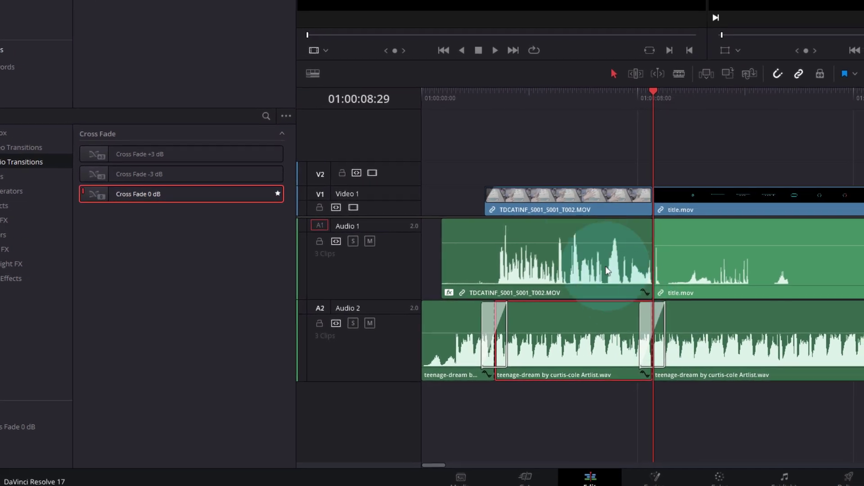
Lower the volume of the middle music section under the speech to about -14.52 dB
left_click(493, 102)
left_click(426, 310)
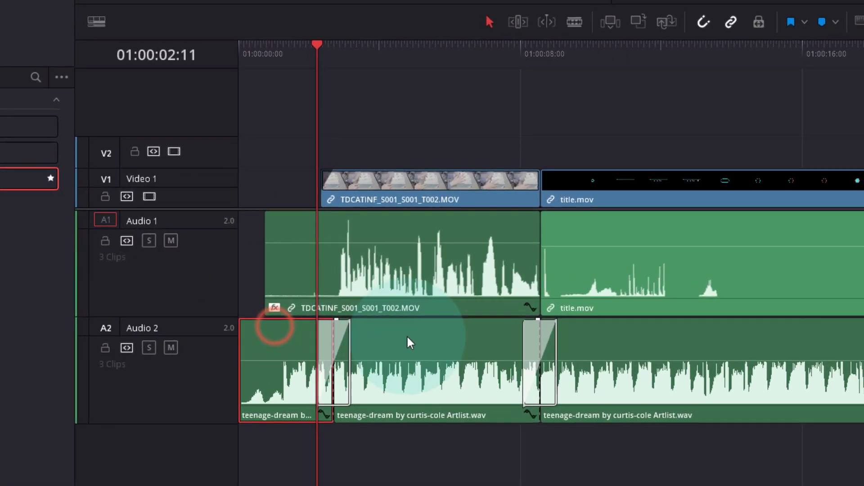
left_click(407, 337)
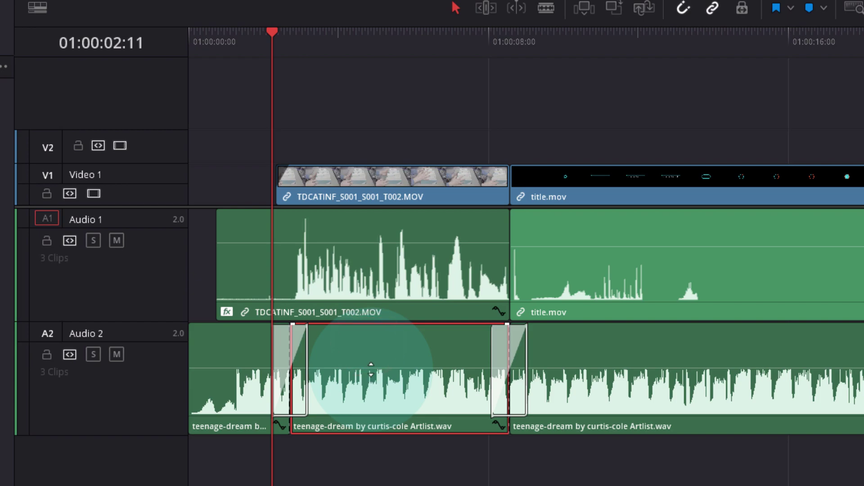
left_click(409, 352)
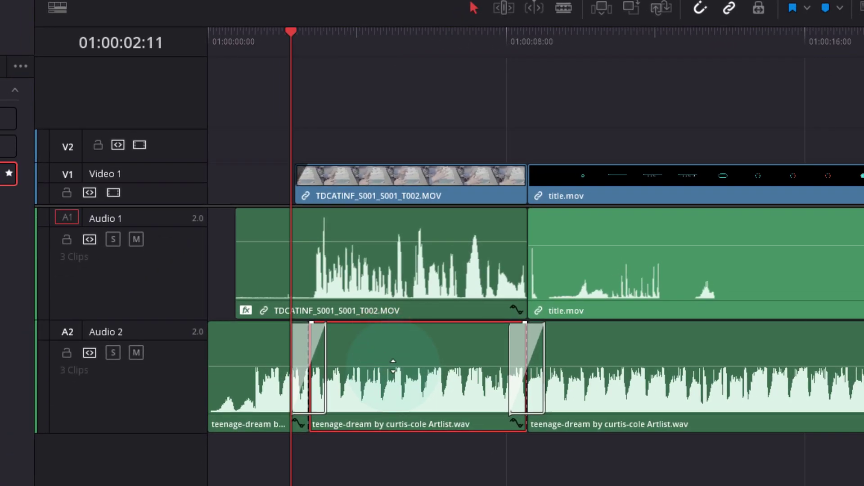
left_click_drag(393, 366, 391, 377)
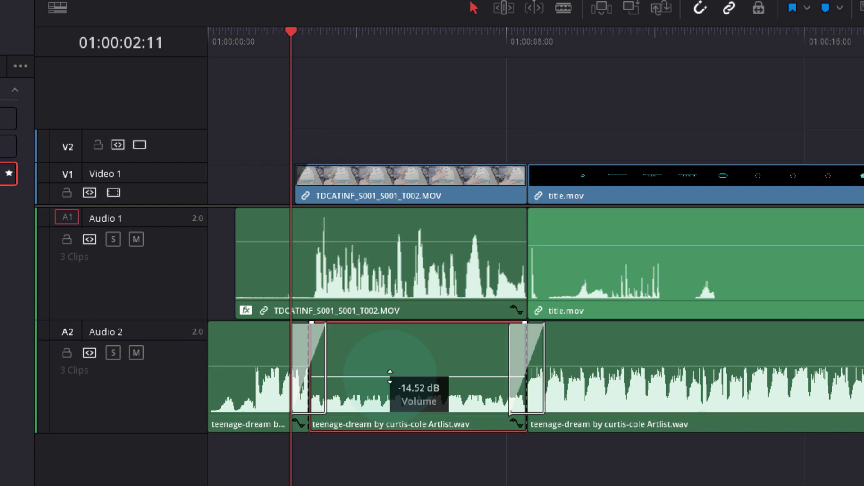
Lower the middle music section on Audio 2 further under the speech and play the transitions back from 01:00:01:10
left_click_drag(390, 376, 394, 382)
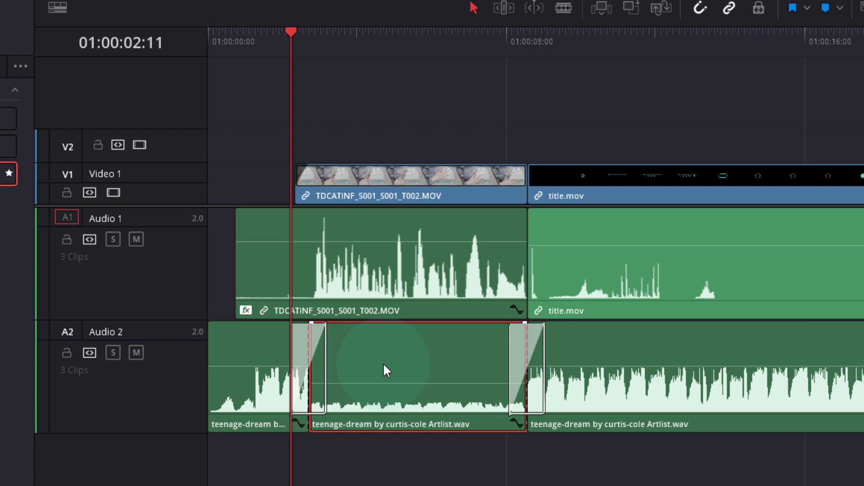
left_click(253, 38)
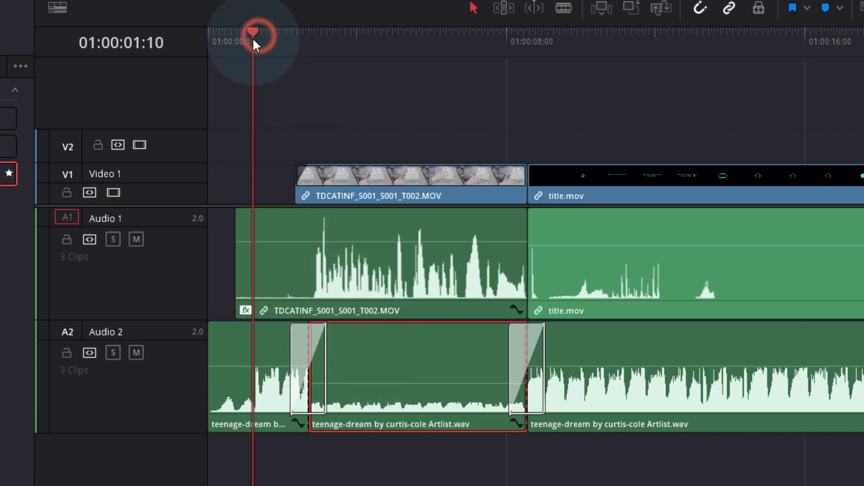
key("space")
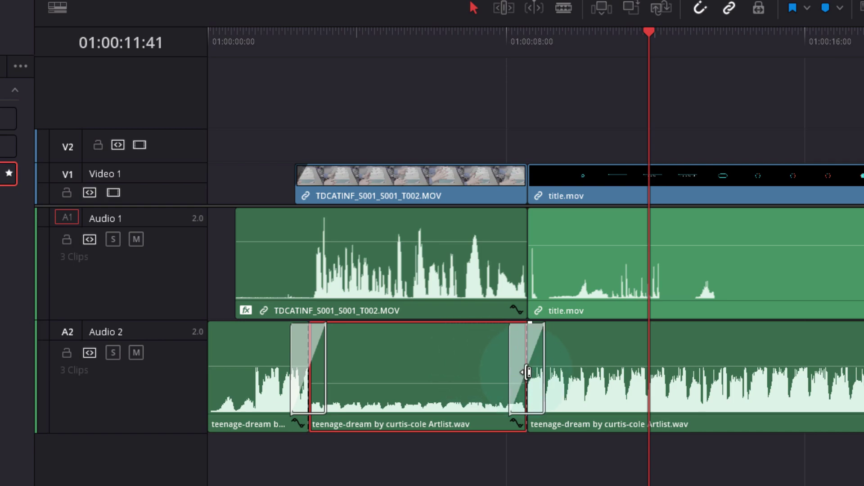
mouse_move(528, 372)
left_mouse_down()
mouse_move(504, 376)
mouse_move(546, 367)
mouse_move(516, 380)
mouse_move(528, 373)
left_mouse_up()
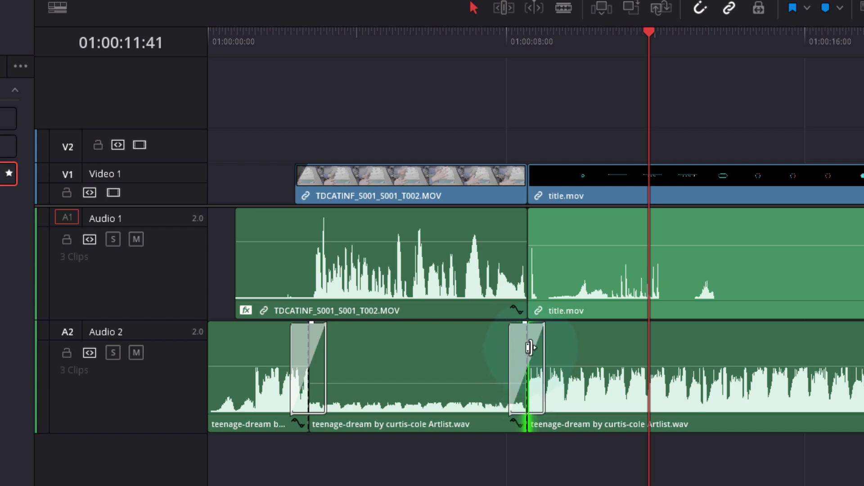
left_click(443, 360)
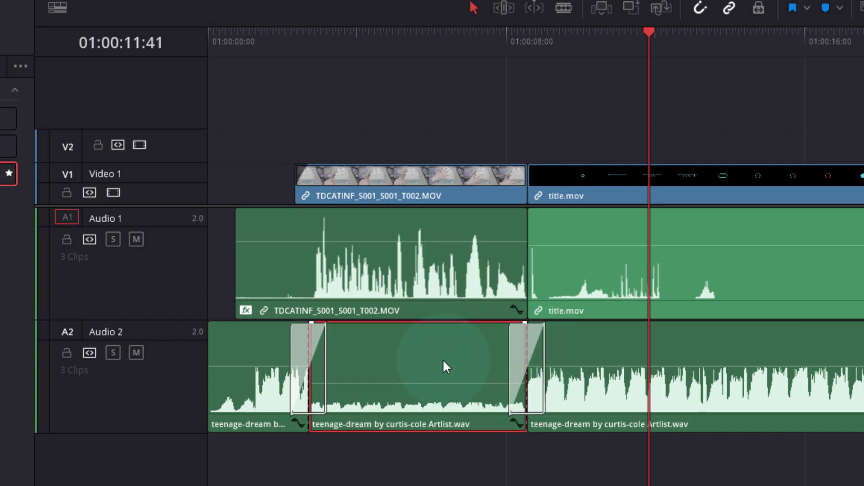
left_click(324, 350)
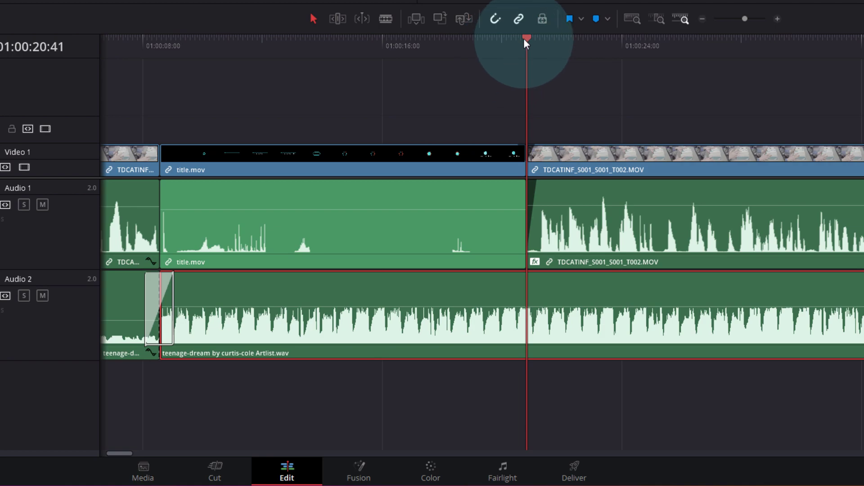
Add two volume keyframes to the last music section on either side of 01:00:20:41, where title.mov ends, and lower the second one
mouse_move(524, 38)
left_mouse_down()
mouse_move(508, 42)
mouse_move(539, 43)
mouse_move(526, 42)
left_mouse_up()
mouse_move(525, 246)
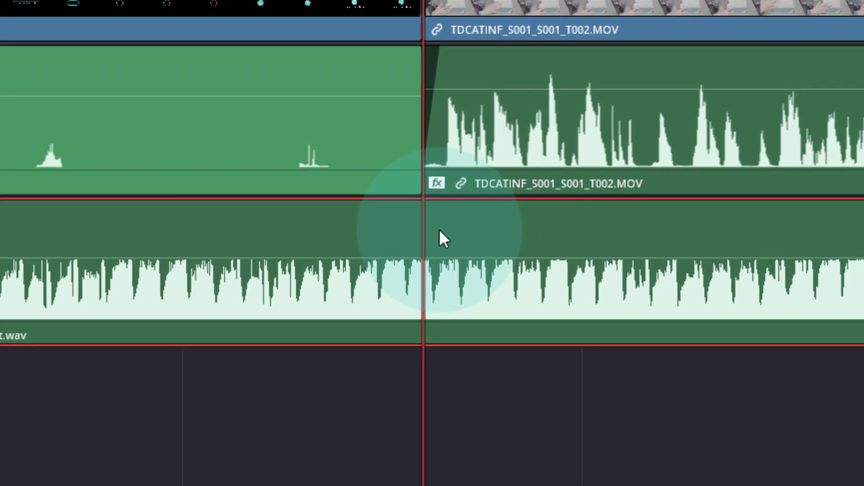
key("alt")
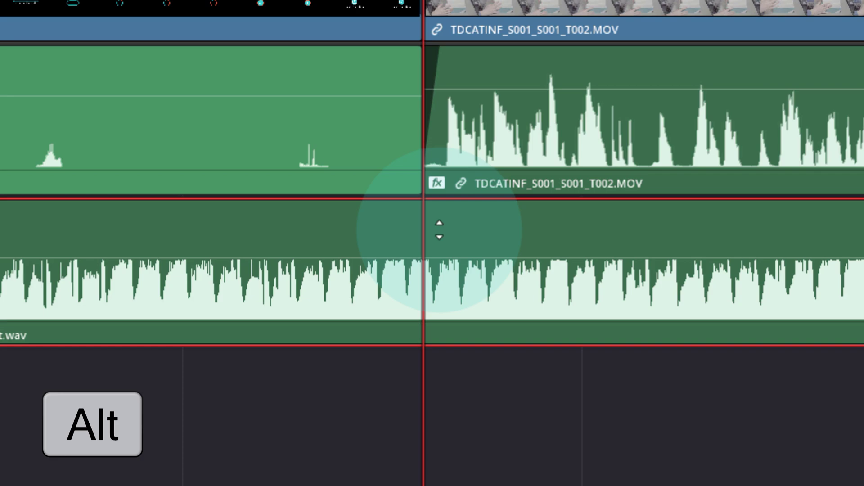
left_click(388, 258, "alt")
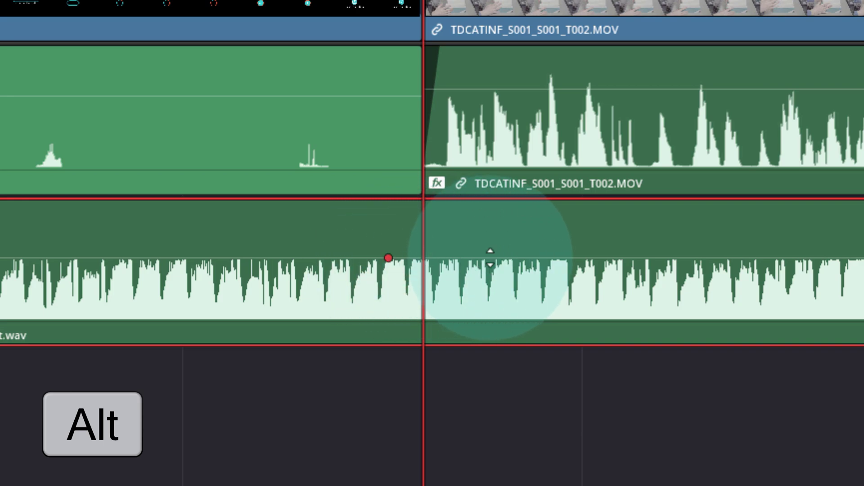
left_click(491, 258, "alt")
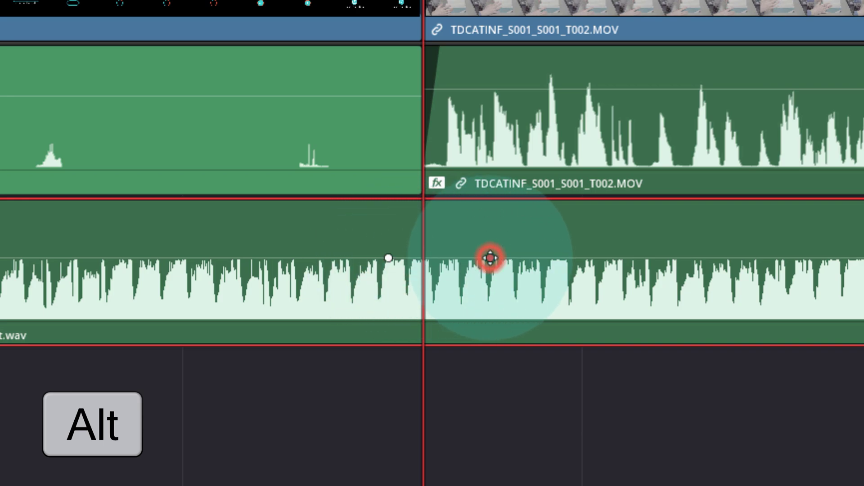
left_click_drag(490, 258, 488, 282)
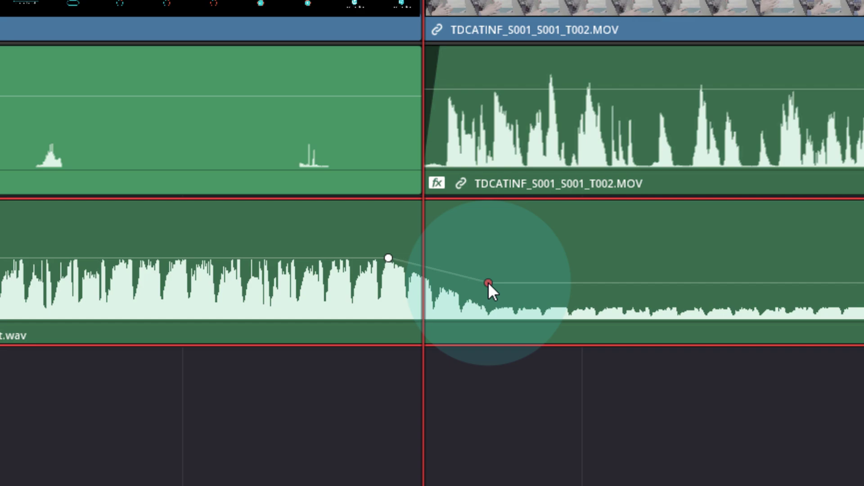
left_click(349, 1)
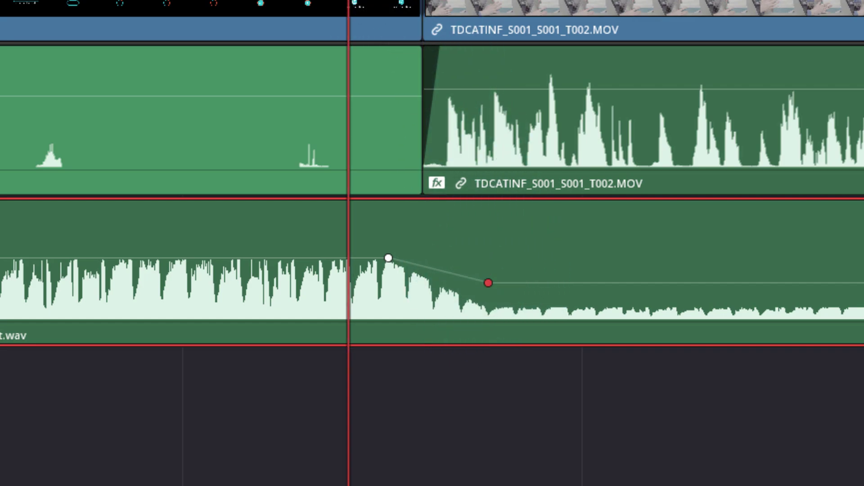
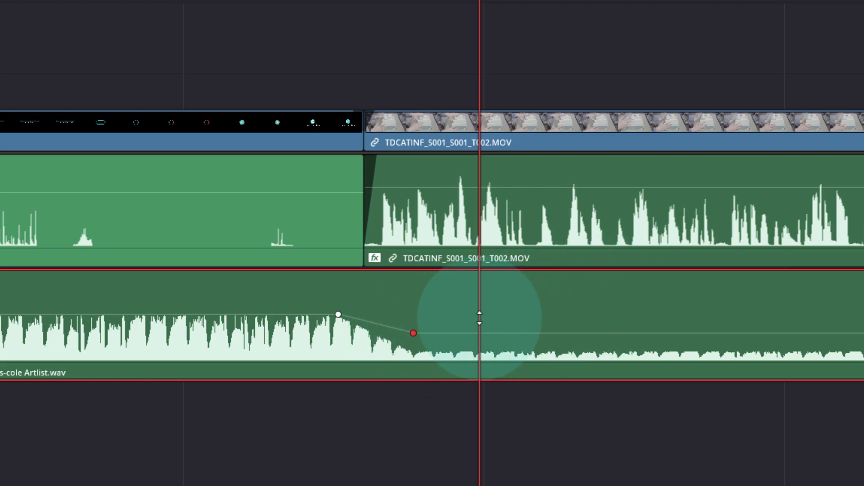
Add a third volume keyframe to the music near 01:00:33 and lower it to about -33.95 dB for a gradual second fade
left_click(830, 333, "alt")
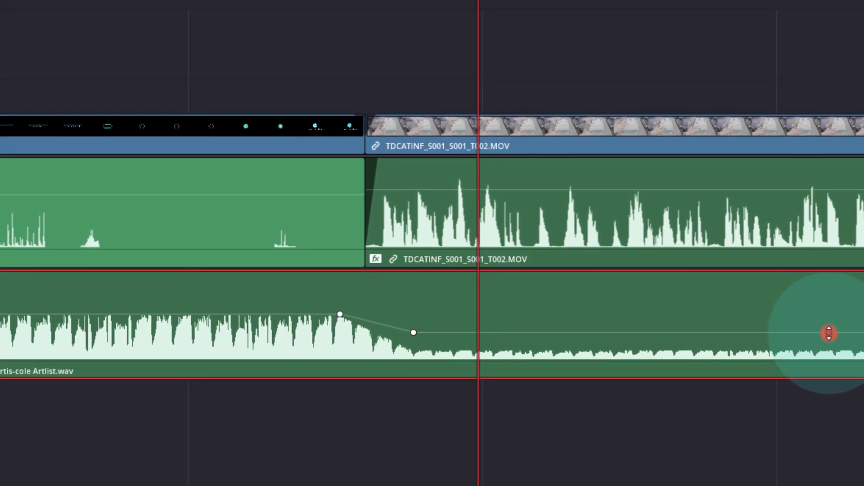
left_click_drag(830, 333, 829, 337)
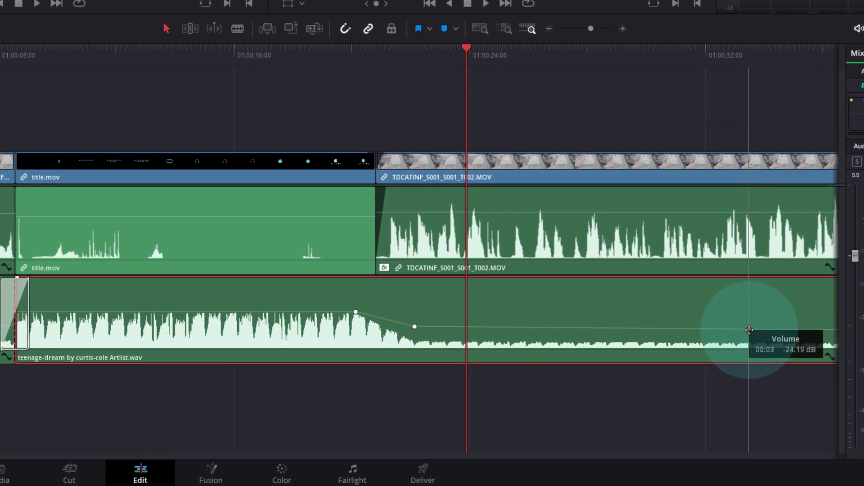
left_click_drag(749, 330, 746, 336)
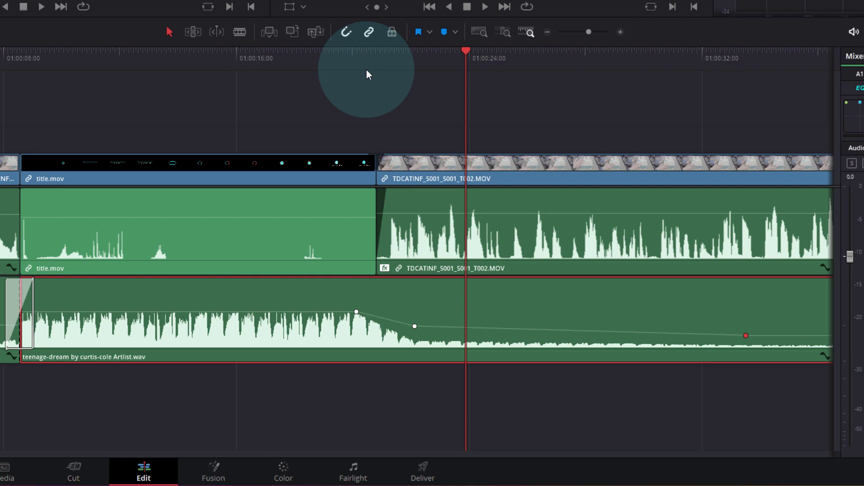
Play back the keyframed music fade under the speech from the end of title.mov until past the last keyframe
mouse_move(428, 189)
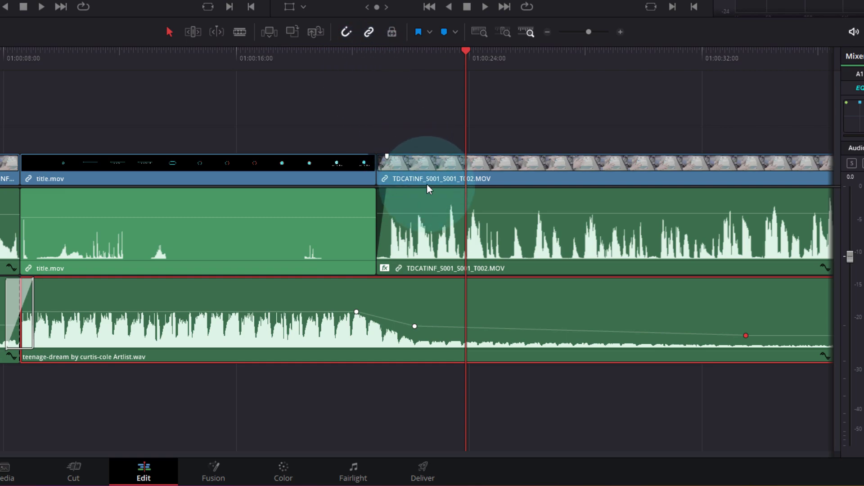
left_click(347, 63)
key("space")
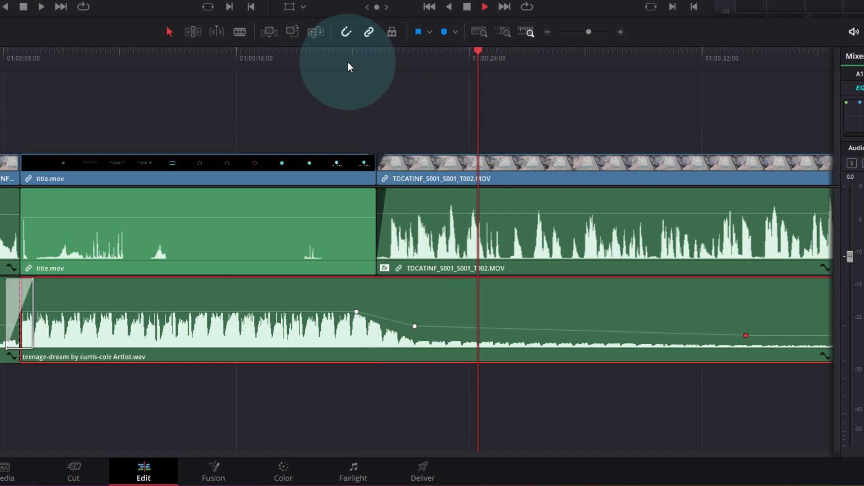
key("space")
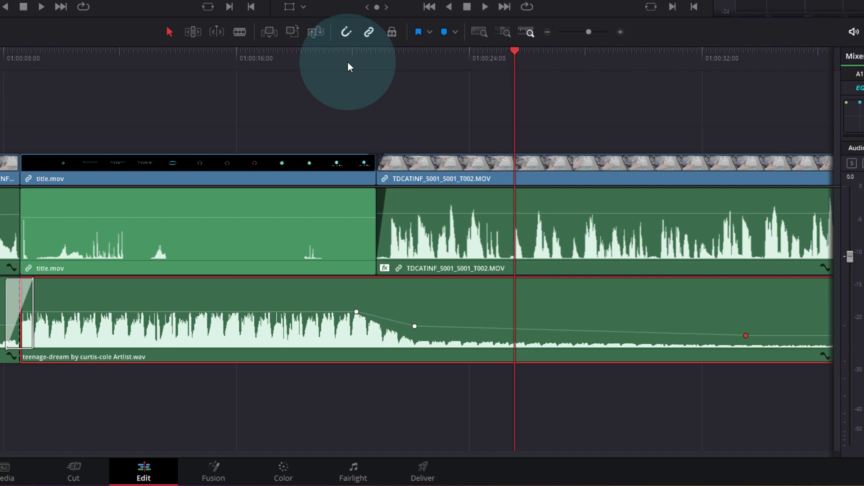
key("space")
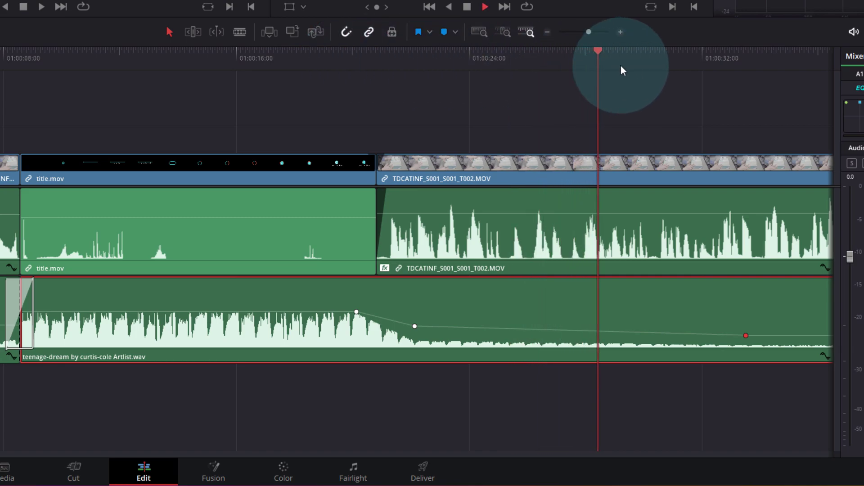
scroll(1, 454, "right", 5)
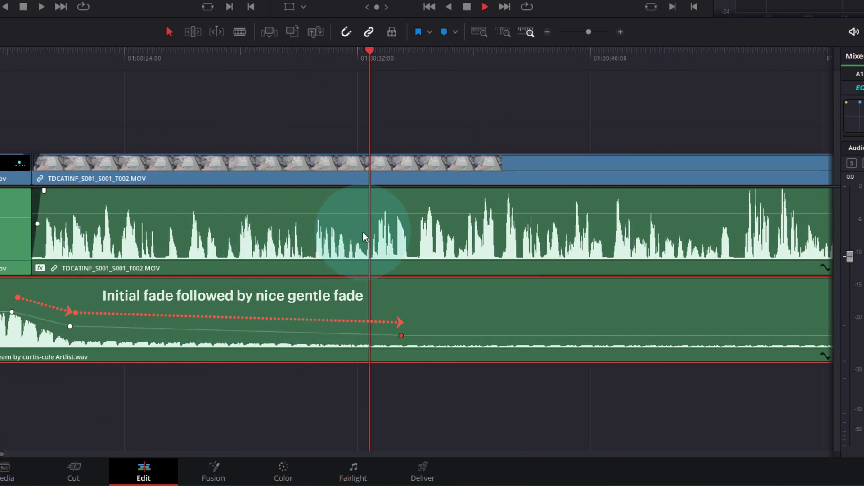
key("space")
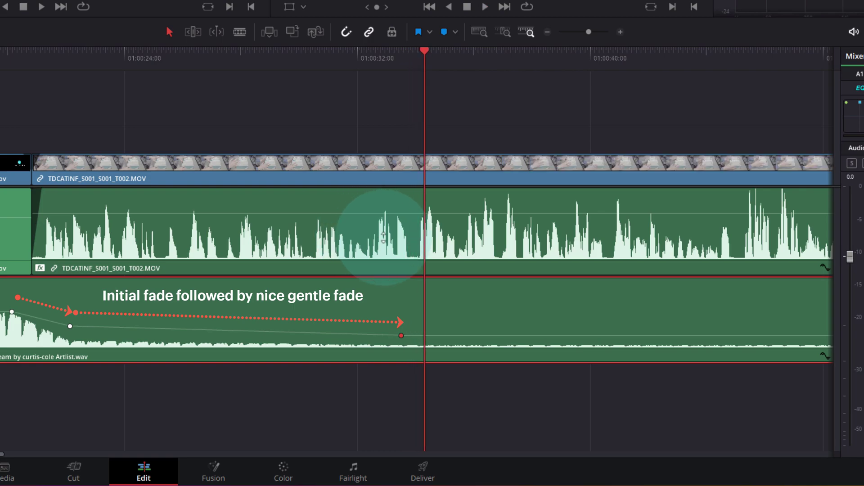
key("space")
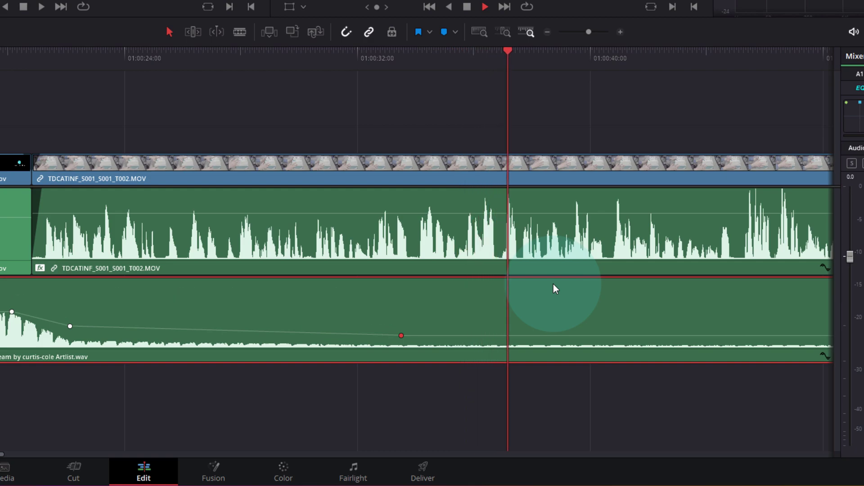
key("space")
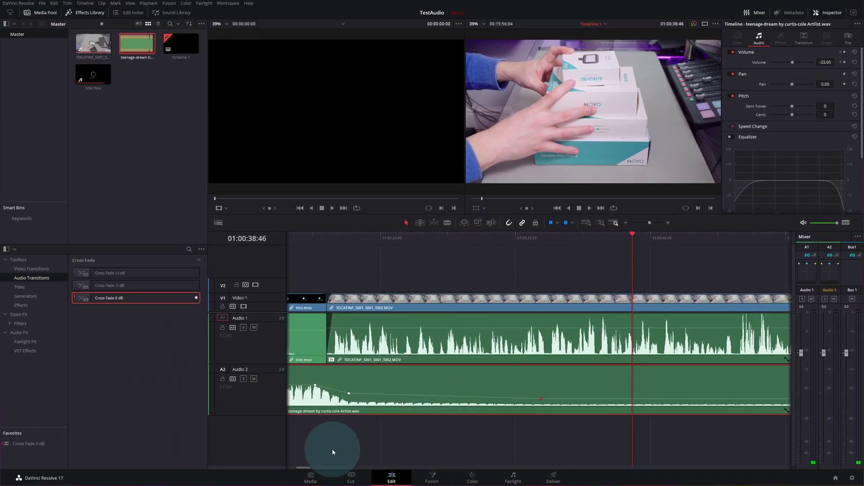
scroll(608, 370, "left", 5)
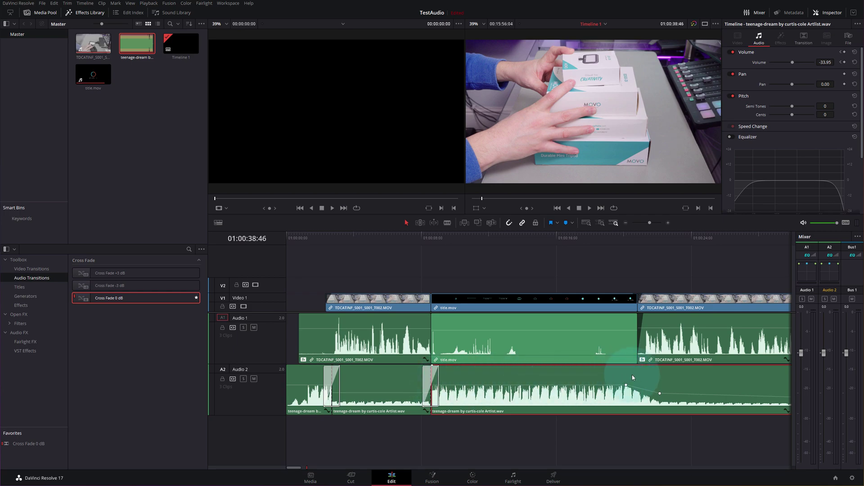
left_click(649, 391, "alt")
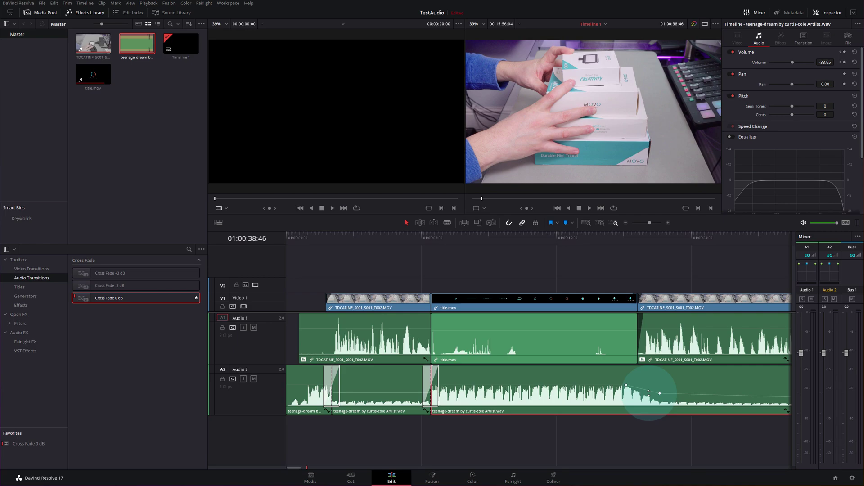
key("ctrl+z")
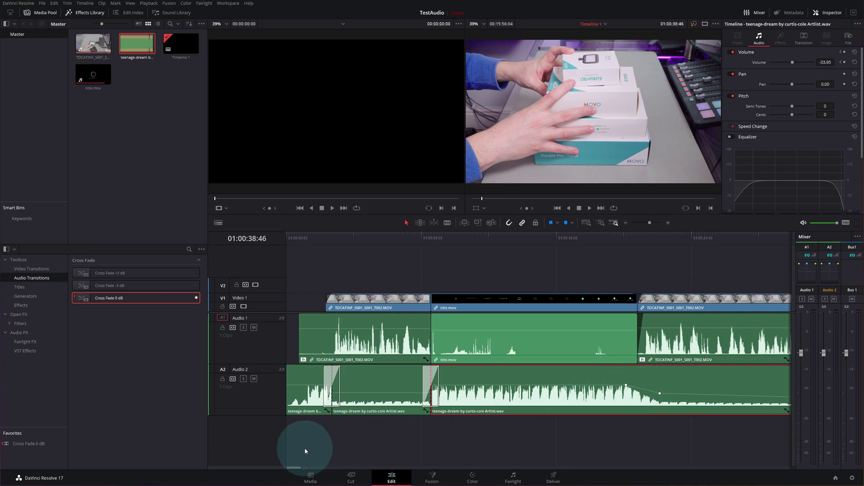
Delete all music clips from Audio 2 and place a fresh copy of teenage-dream by curtis-cole Artlist.wav at the timeline start
left_click_drag(295, 428, 683, 394)
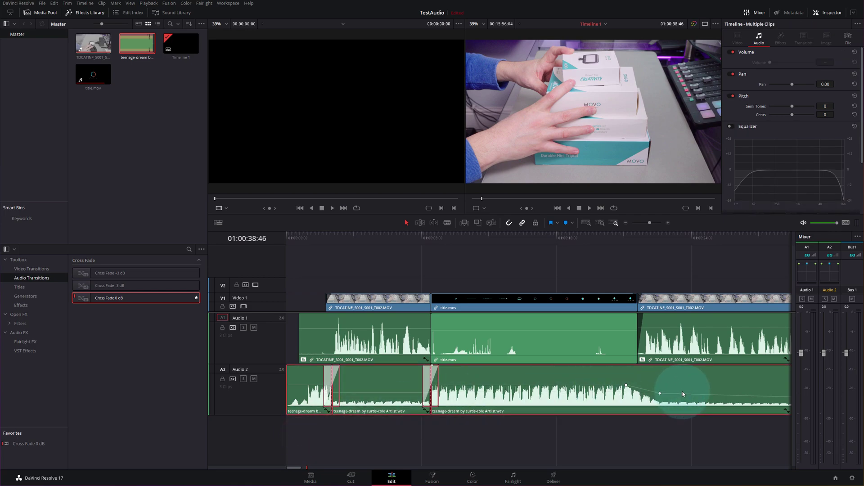
key("Delete")
left_click_drag(139, 46, 307, 407)
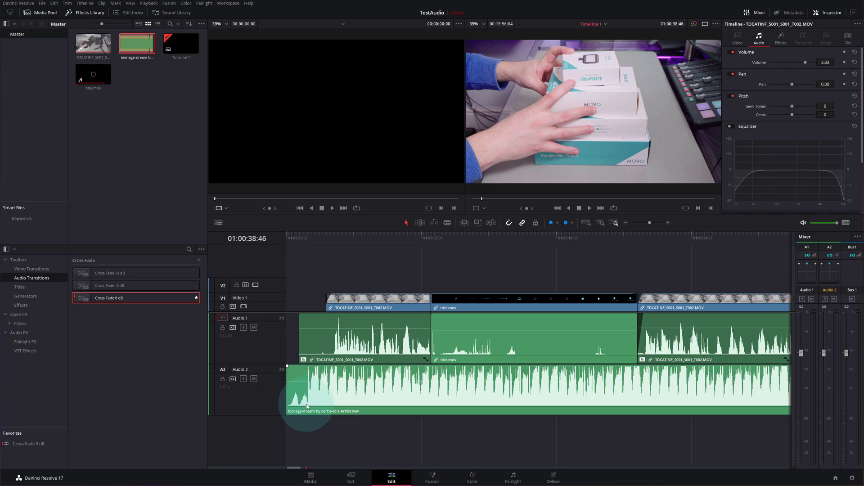
Switch to the Fairlight page and play the opening of the timeline to hear the unadjusted music
left_click(514, 478)
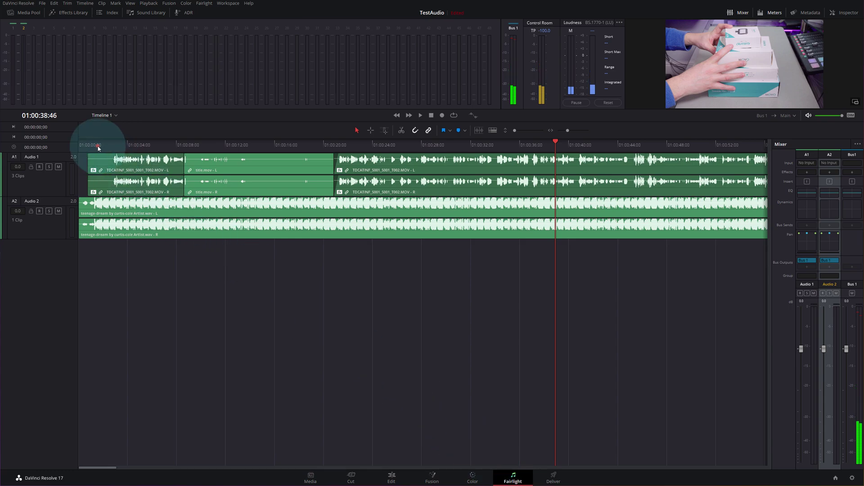
left_click(81, 145)
key("space")
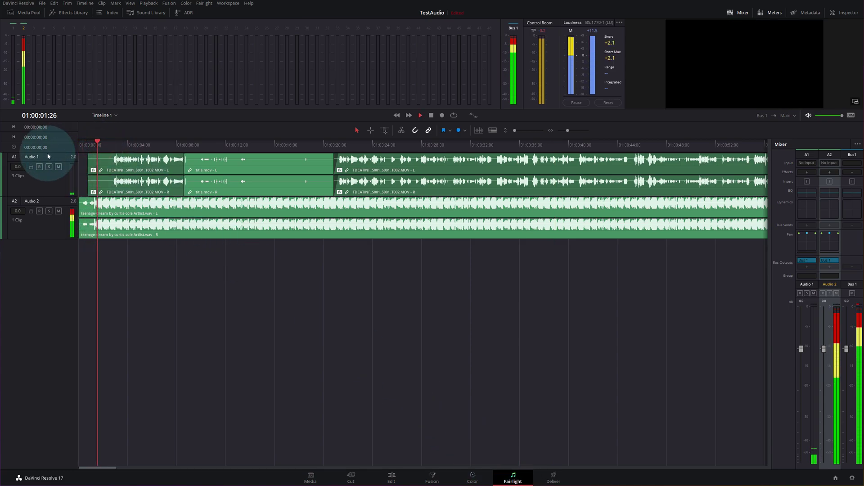
key("space")
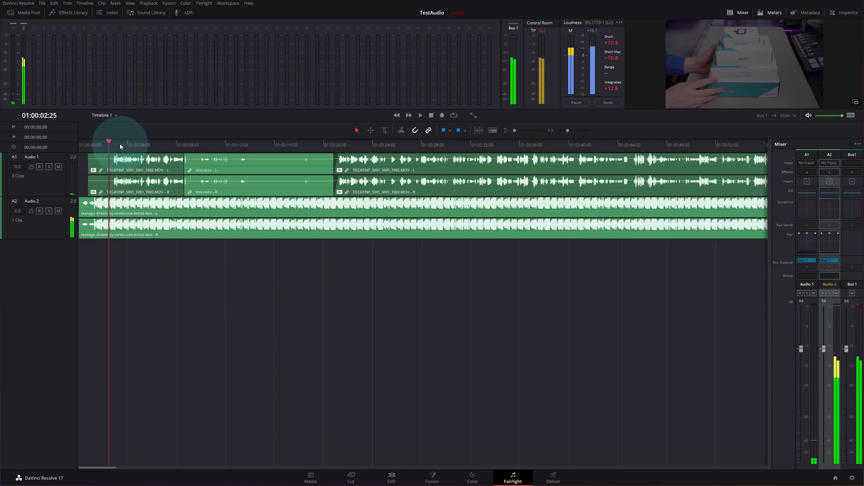
Return the playhead to the start of the timeline
left_click(104, 144)
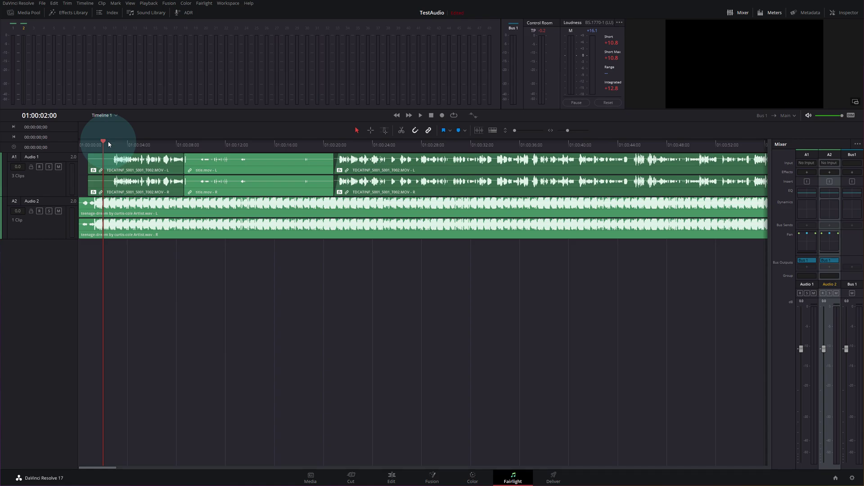
left_click(211, 202)
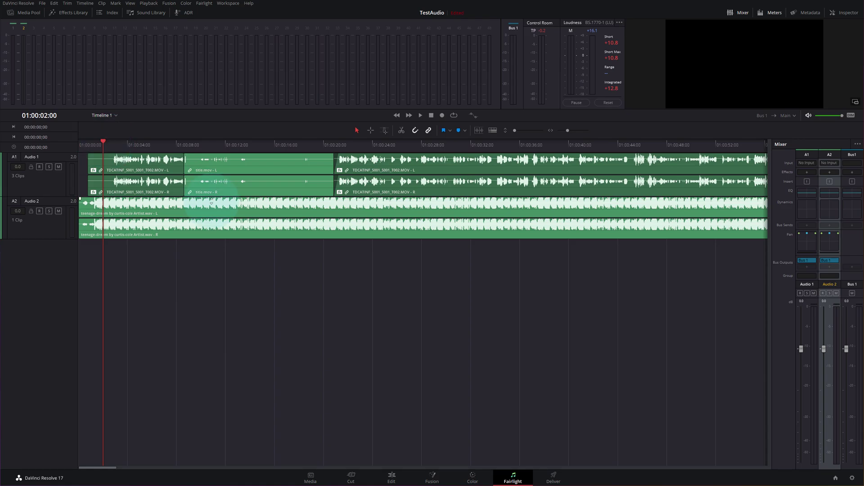
left_click_drag(103, 141, 80, 142)
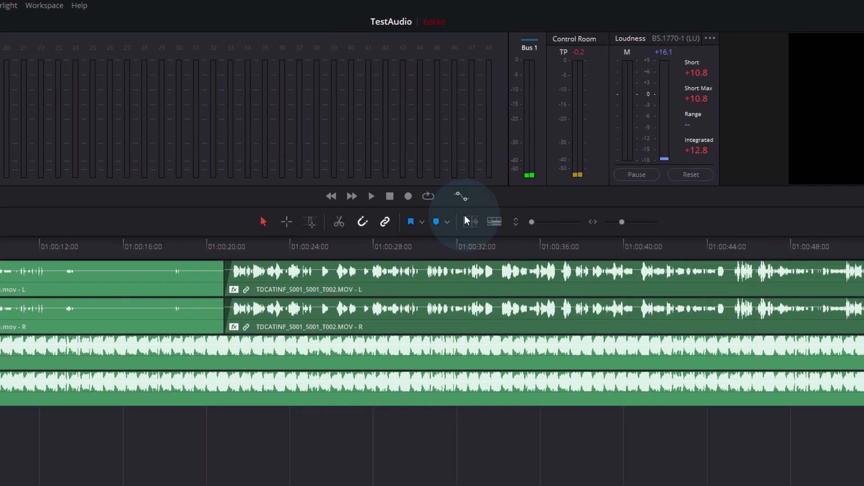
Set up fader automation on Audio 2: enable automation for Fader, arm the track and display its Fader Level curve
left_click(464, 198)
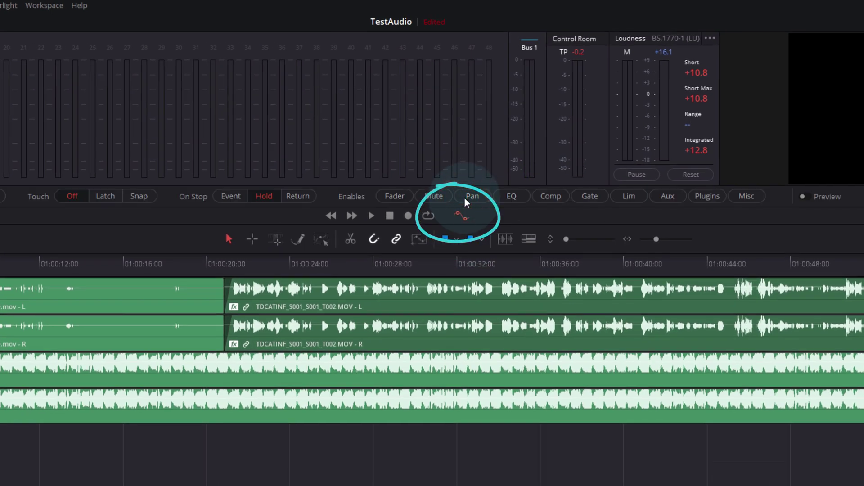
left_click(395, 197)
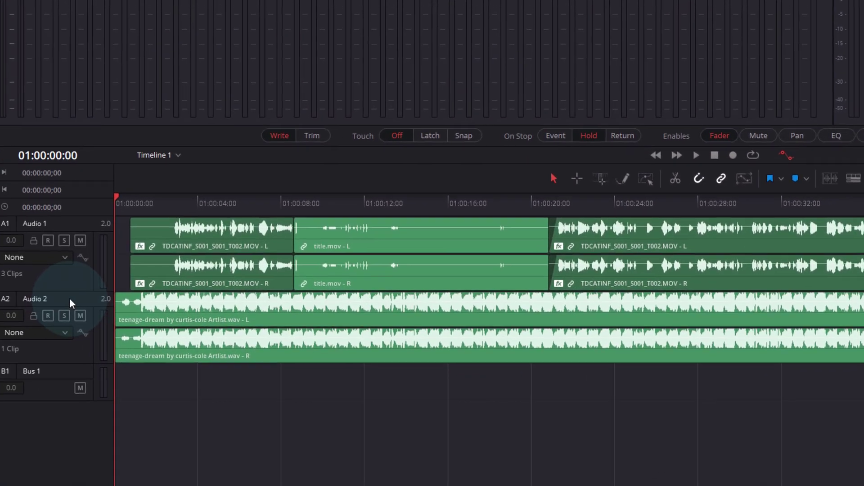
left_click(70, 298)
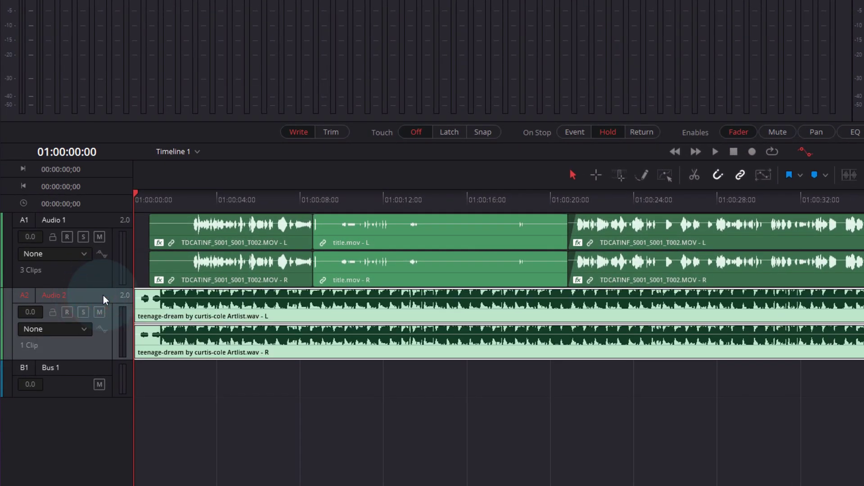
left_click(104, 331)
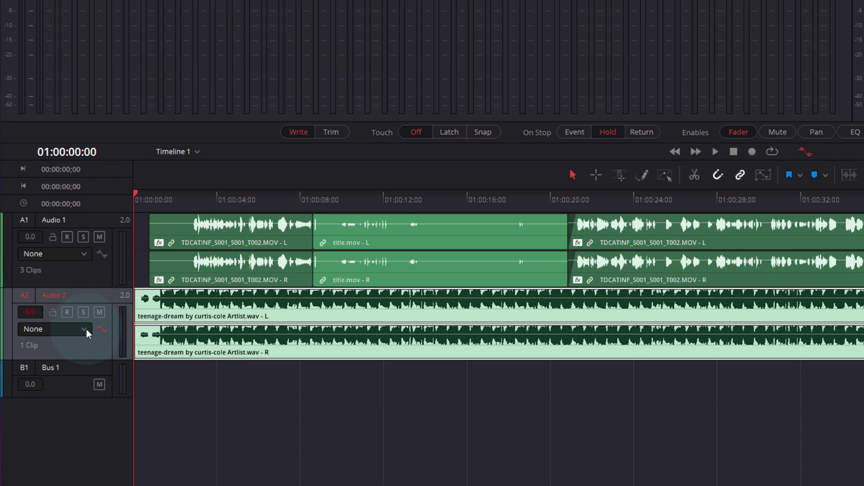
left_click(85, 329)
left_click(59, 356)
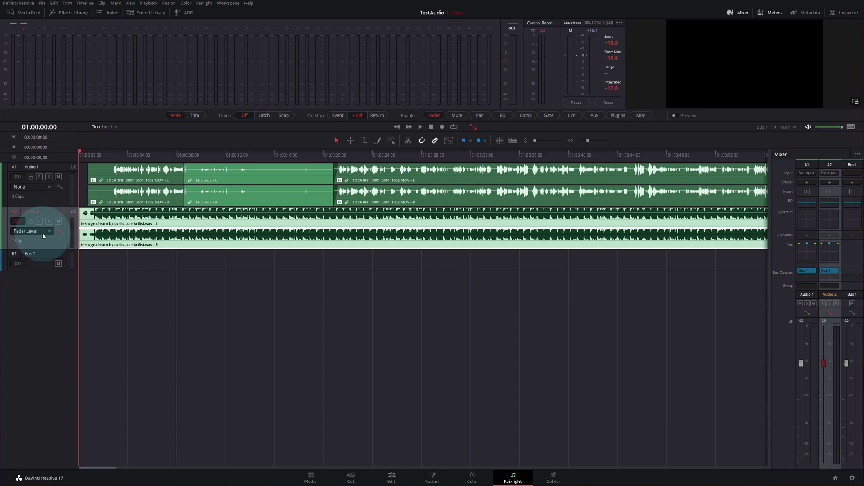
Record an Audio 2 fader automation pass from the timeline start: begin slightly lowered, duck under speech, raise over title.mov, duck again and fade to silence
left_click(738, 14)
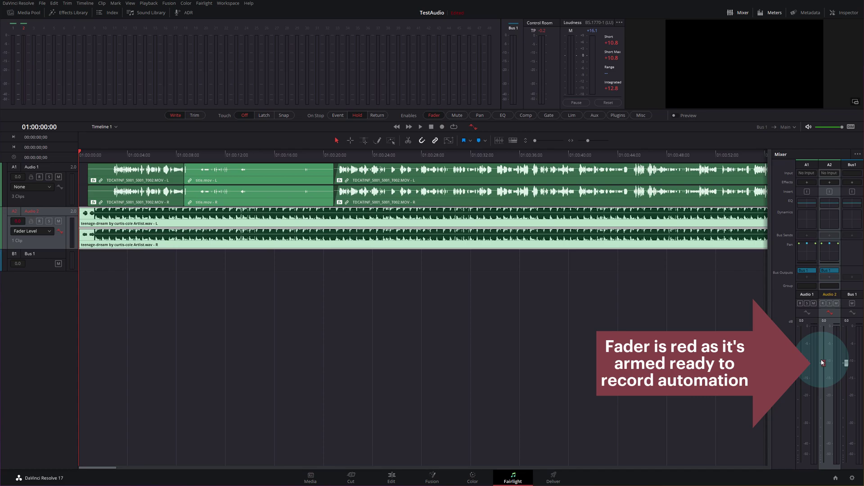
left_click_drag(822, 362, 824, 381)
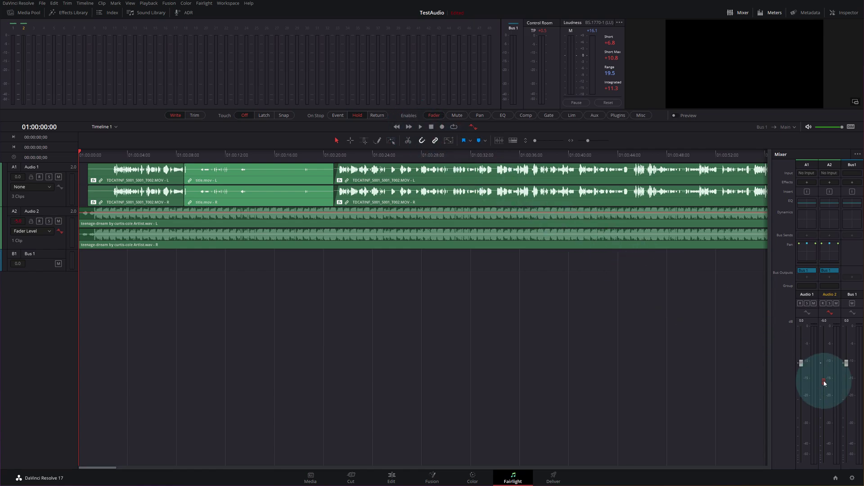
key("space")
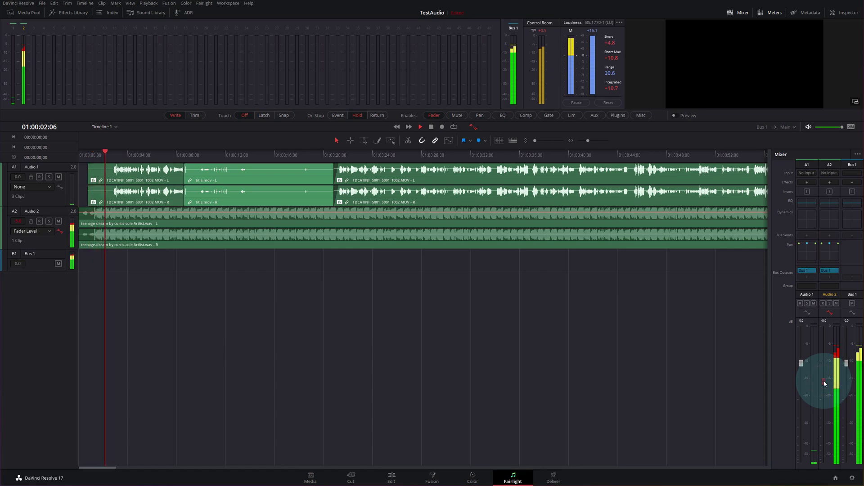
left_click_drag(825, 383, 826, 436)
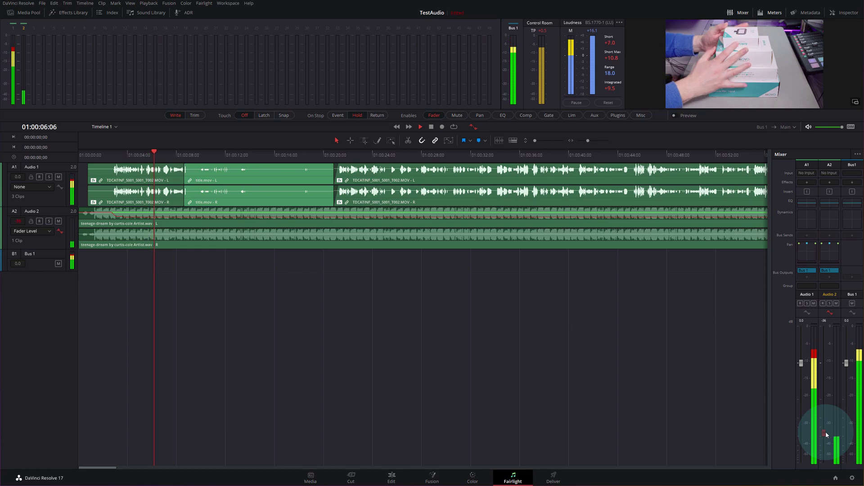
left_click_drag(826, 435, 831, 371)
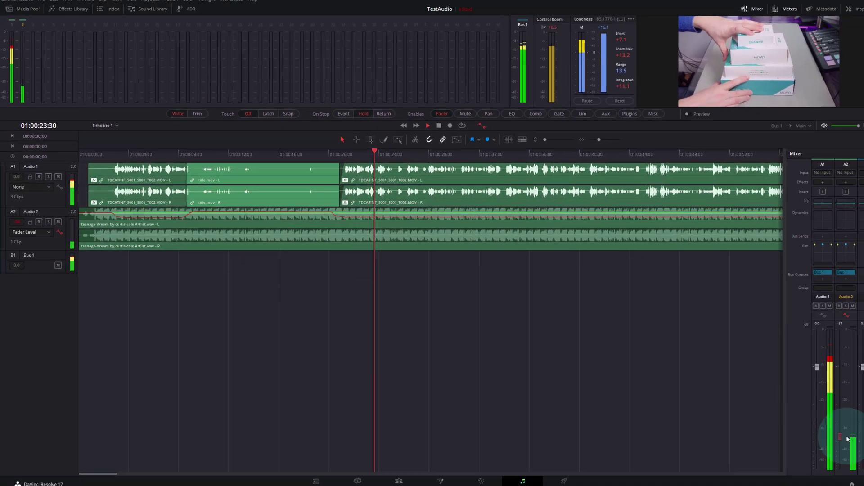
left_click_drag(848, 439, 831, 461)
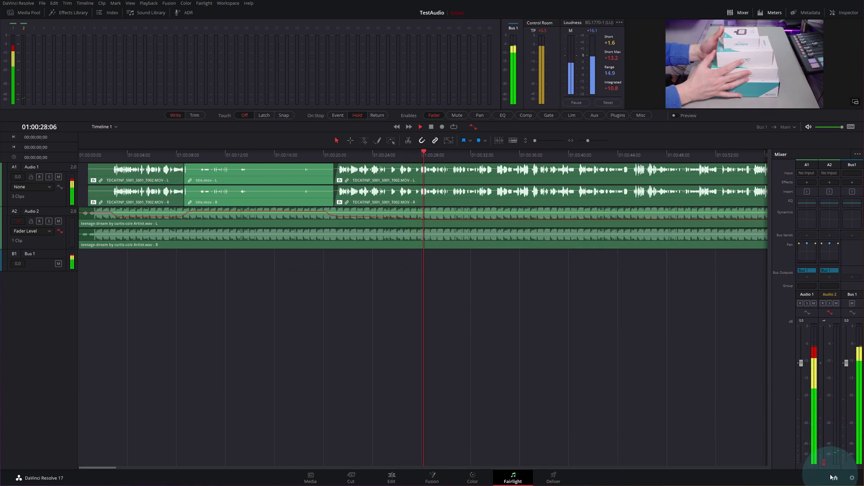
left_click(432, 128)
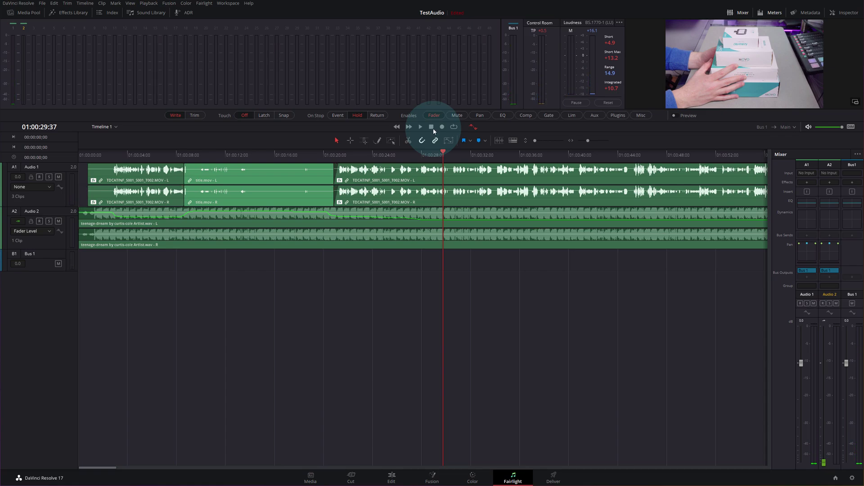
Scrub back through the recorded Audio 2 fader automation and check it on the Edit page by playing the title.mov section
left_click_drag(442, 153, 141, 150)
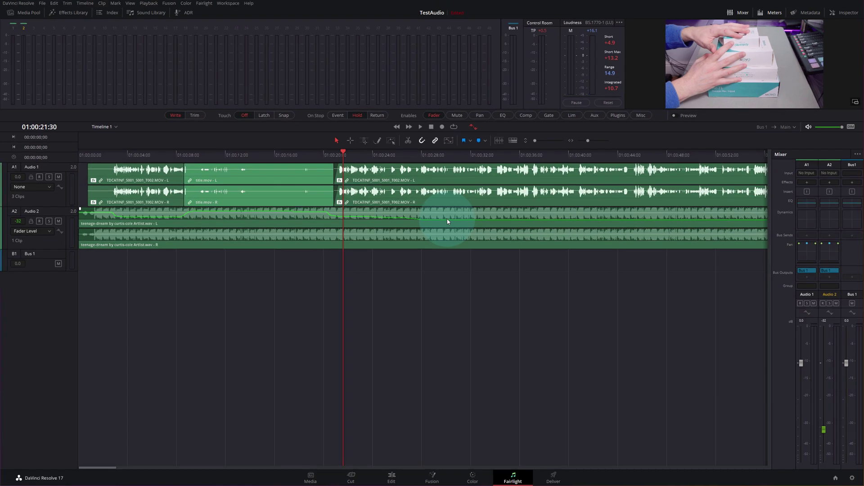
left_click(392, 478)
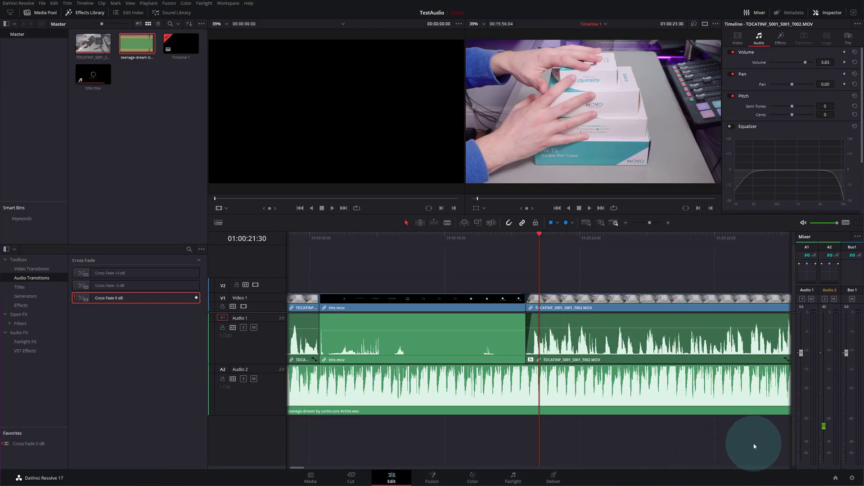
left_click(453, 232)
left_click(338, 242)
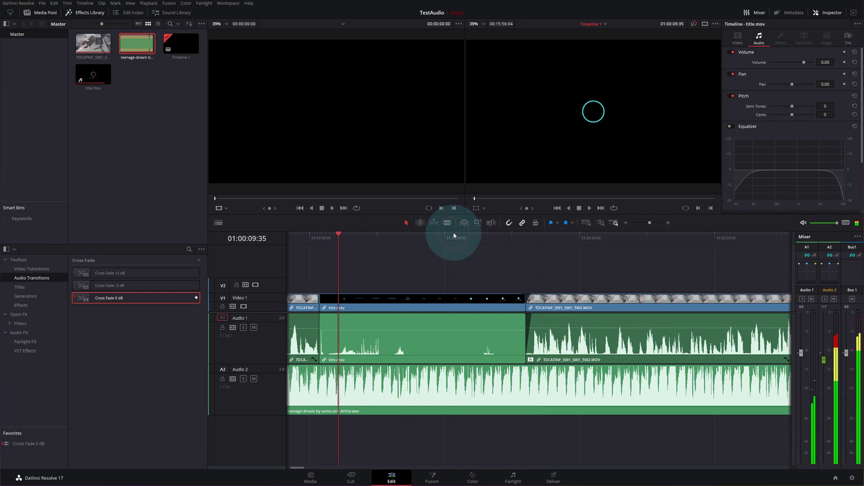